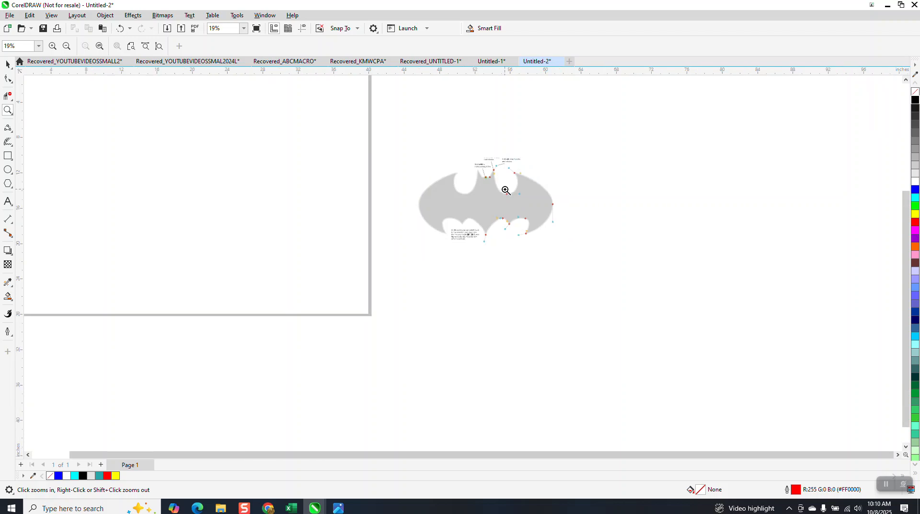
scroll(476, 241, down, 1)
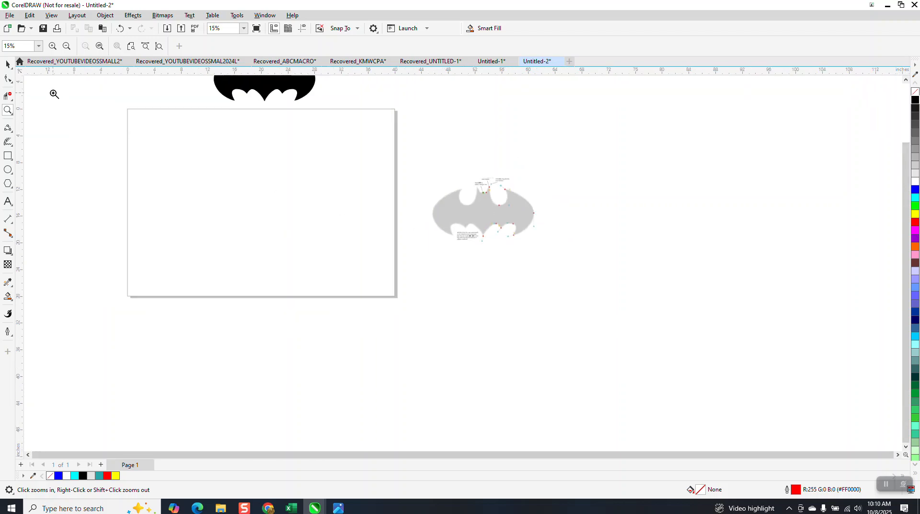
Step: Center the gray bat bitmap on the page
click(8, 65)
click(496, 216)
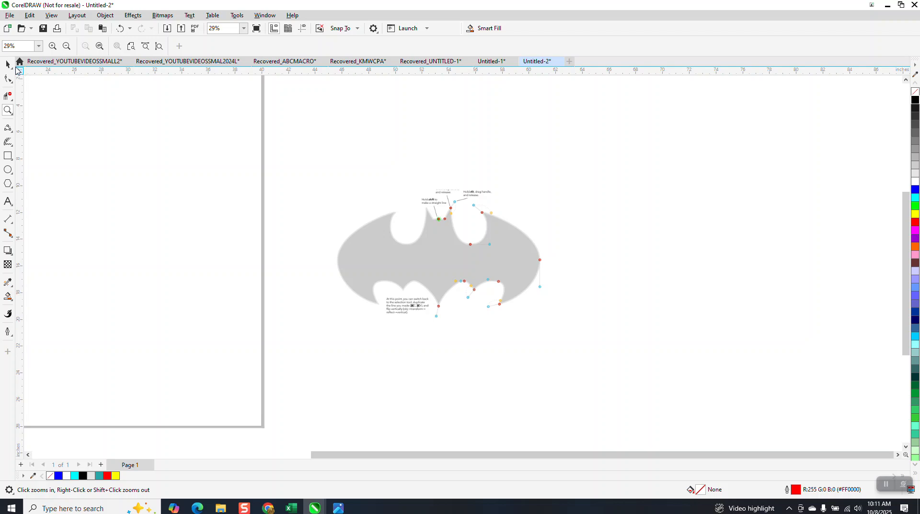
click(7, 65)
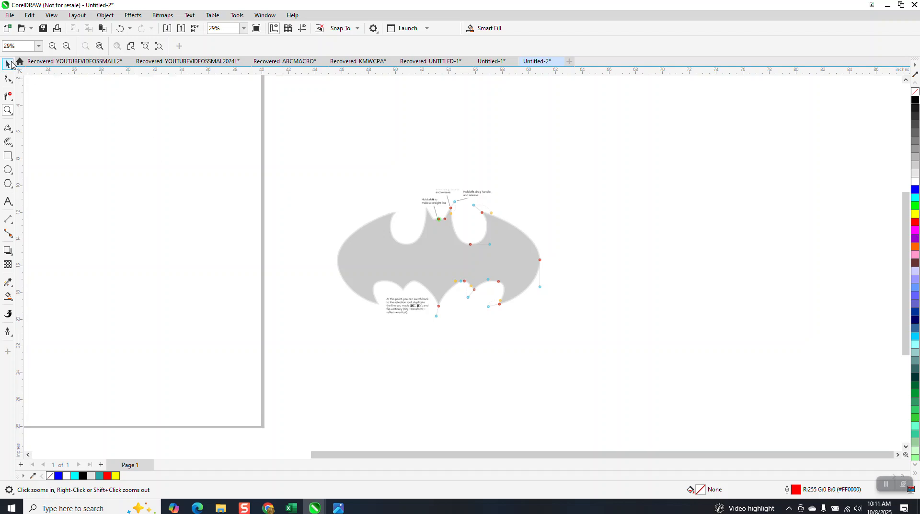
click(471, 268)
key(p)
scroll(548, 280, down, 3)
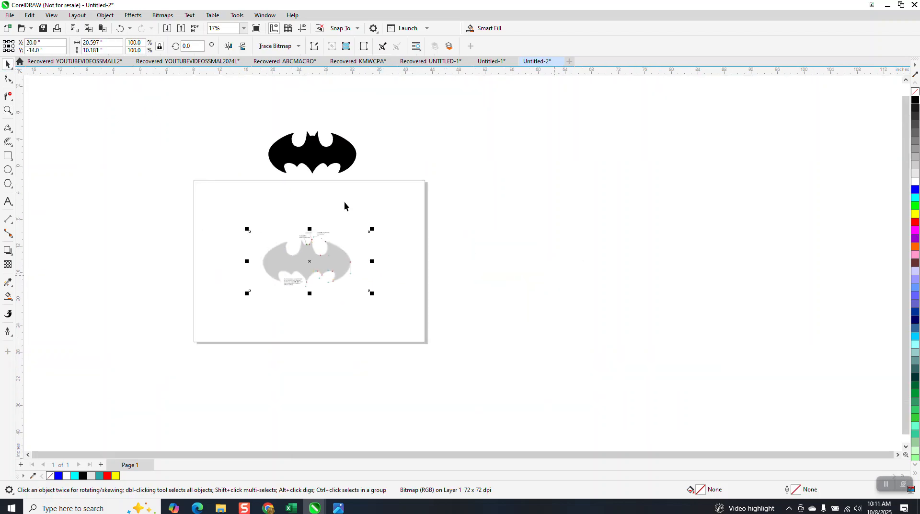
Step: Move the black bat shape down onto the page above the gray bitmap and shift the bitmap slightly
drag(320, 161, 323, 213)
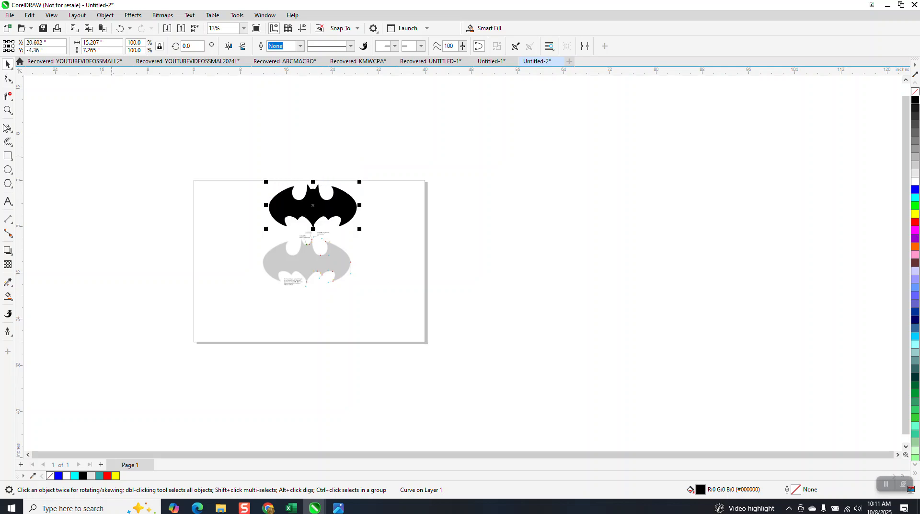
click(8, 110)
drag(272, 181, 401, 250)
scroll(389, 220, down, 5)
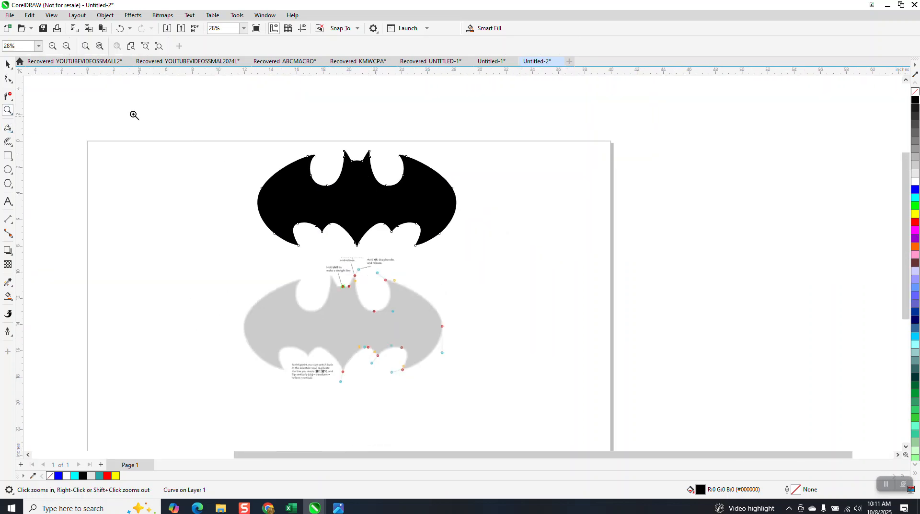
click(8, 64)
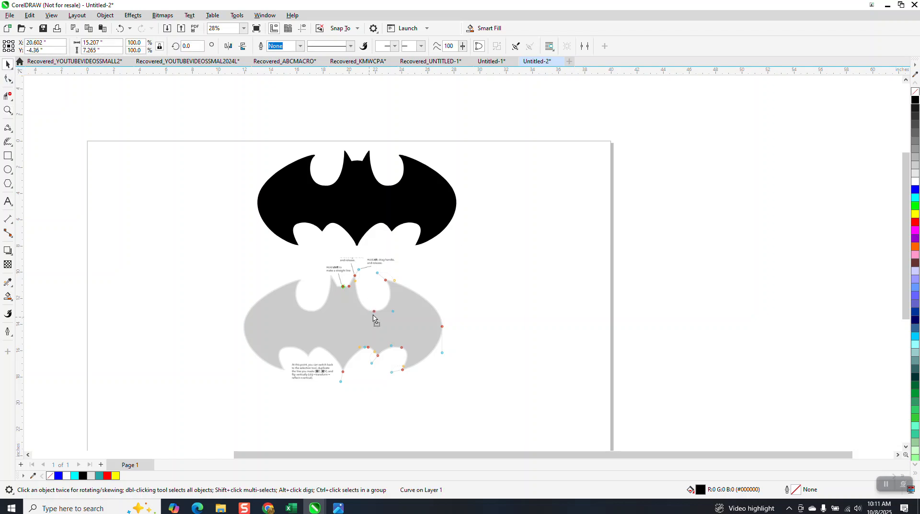
drag(363, 318, 366, 316)
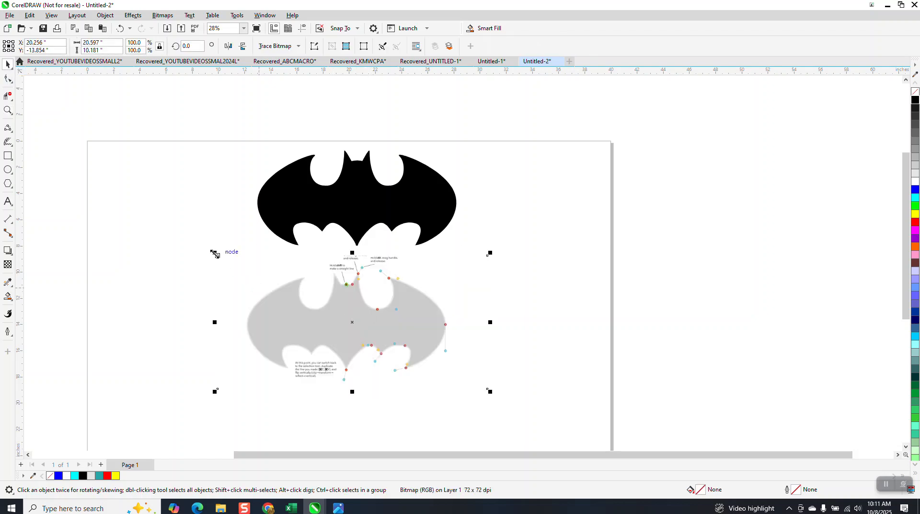
Step: Crop the gray bat bitmap closely around its silhouette to about 15.8 by 7.7 inches
click(8, 110)
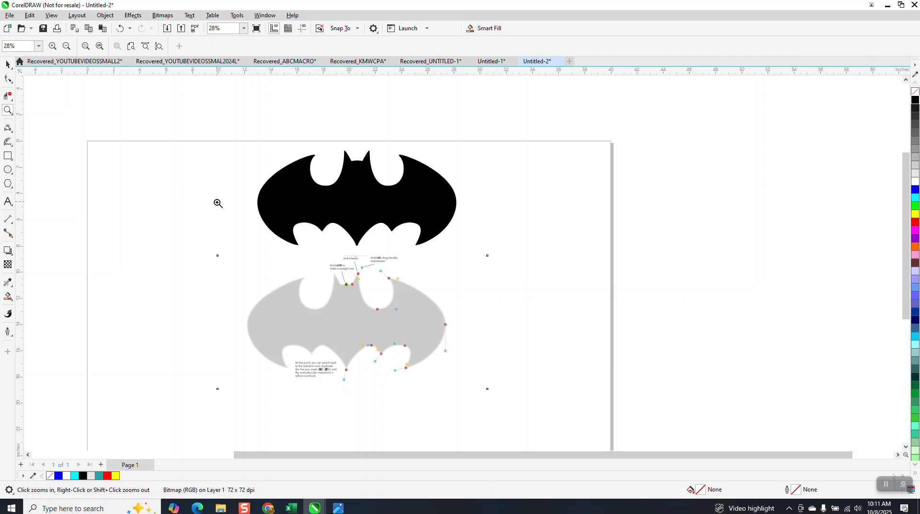
drag(224, 239, 505, 408)
click(7, 64)
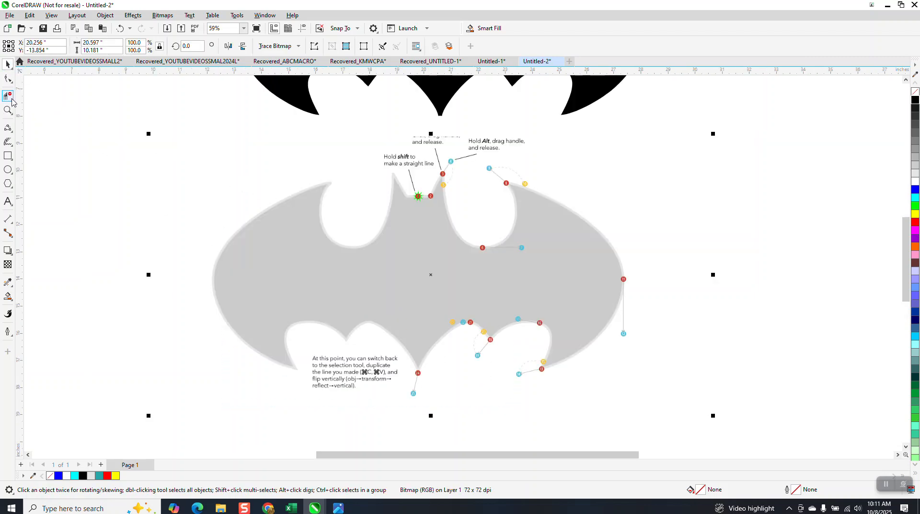
click(11, 100)
click(34, 93)
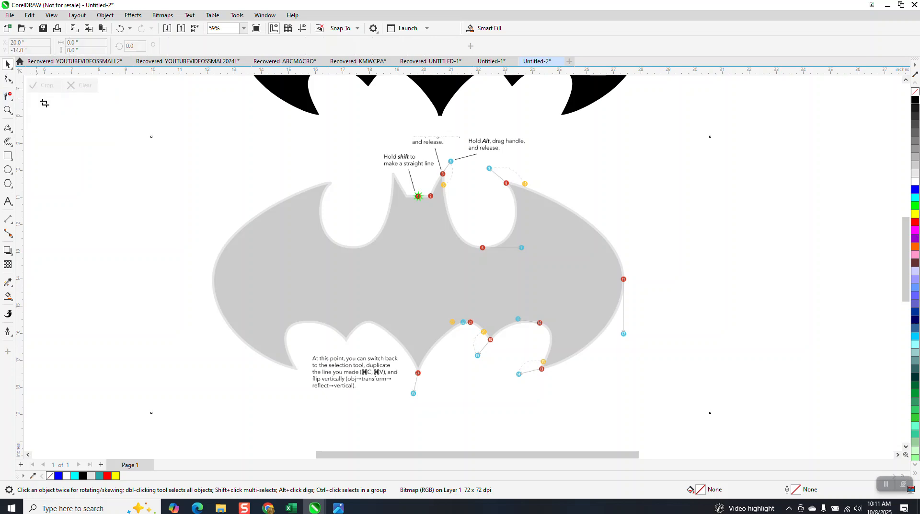
drag(208, 167, 635, 375)
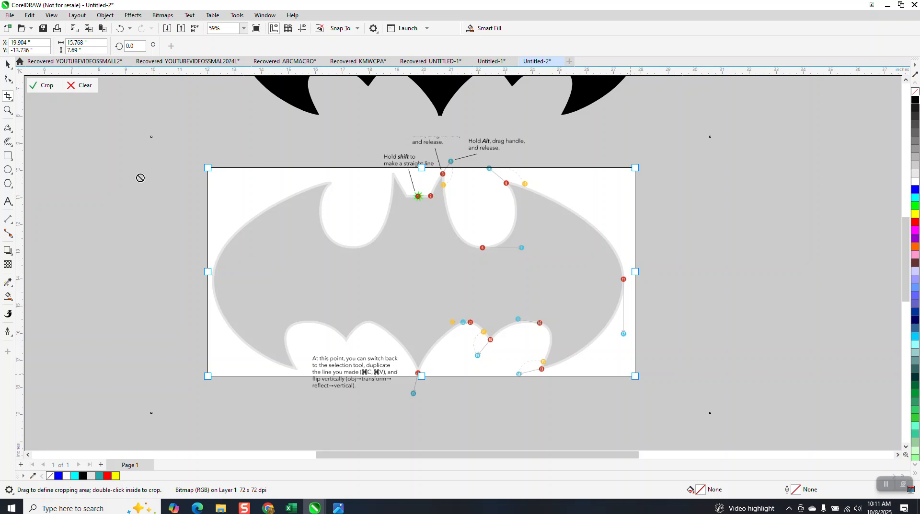
click(40, 86)
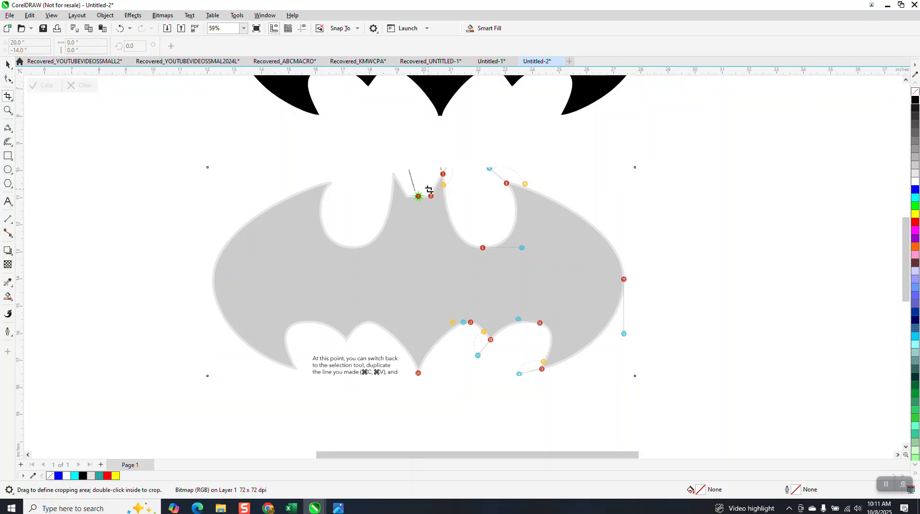
Step: Trace the cropped bat bitmap with the Clipart outline trace, keeping the original and the default settings
scroll(384, 200, down, 3)
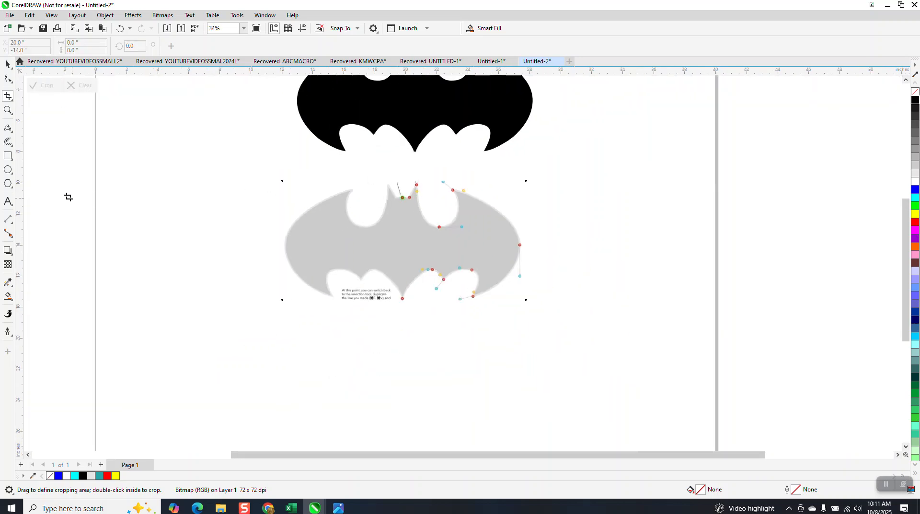
click(8, 63)
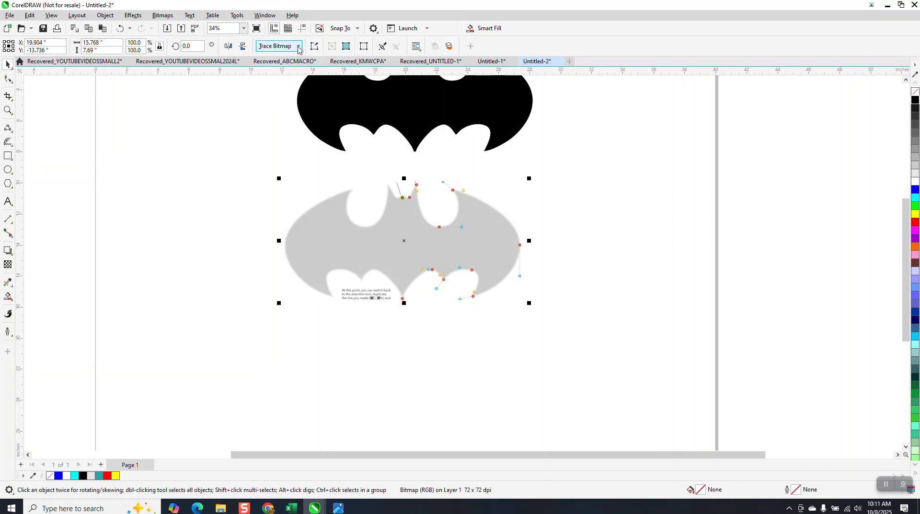
click(298, 47)
mouse_move(299, 81)
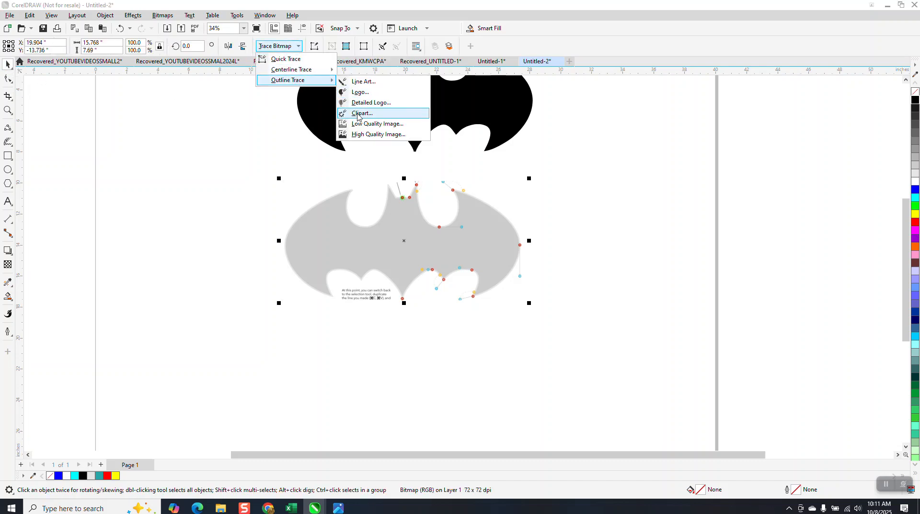
click(360, 113)
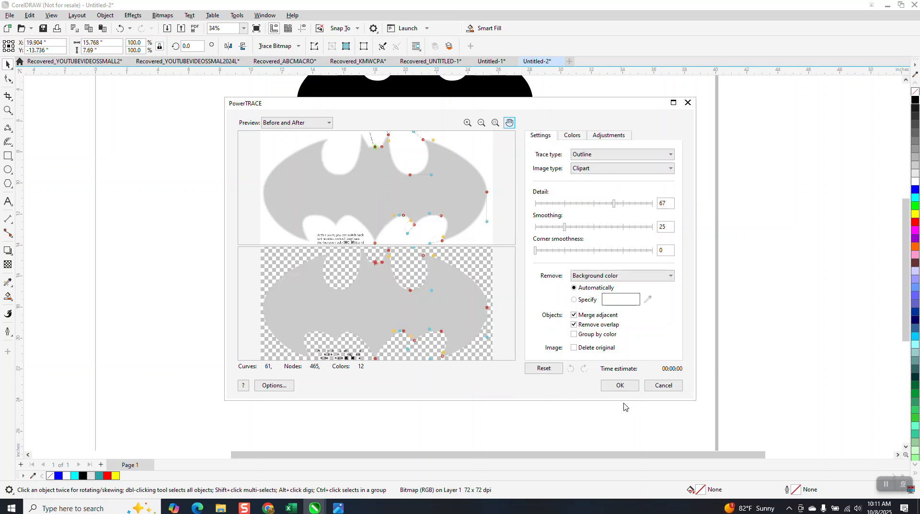
click(623, 385)
Step: Separate the traced bat from the bitmap, moving the trace to the lower right and the bitmap to the upper left
drag(394, 245, 625, 292)
click(409, 235)
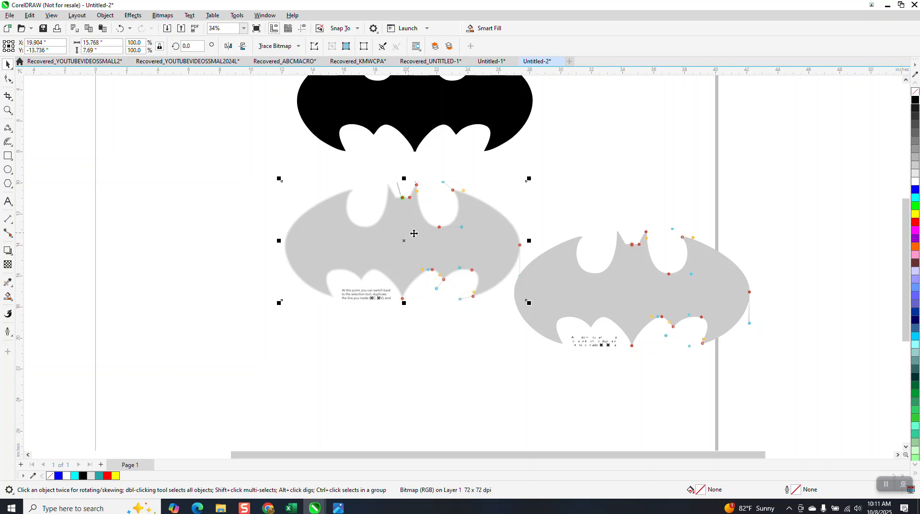
drag(414, 234, 164, 143)
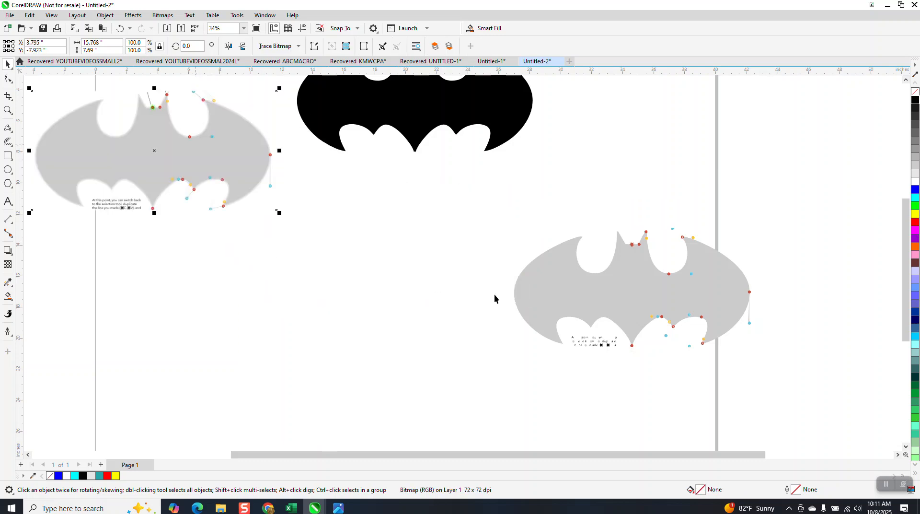
Step: Ungroup all the traced objects and center the gray bat silhouette on the page
click(585, 307)
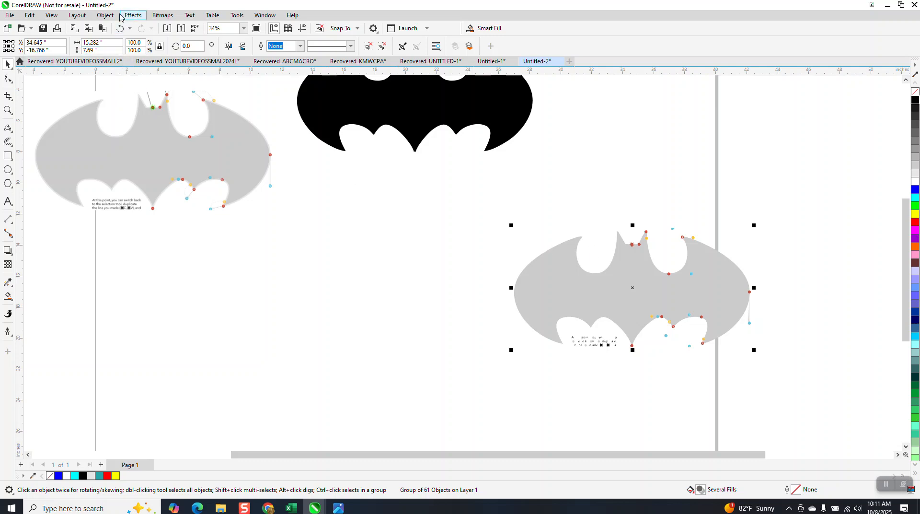
click(105, 15)
mouse_move(211, 178)
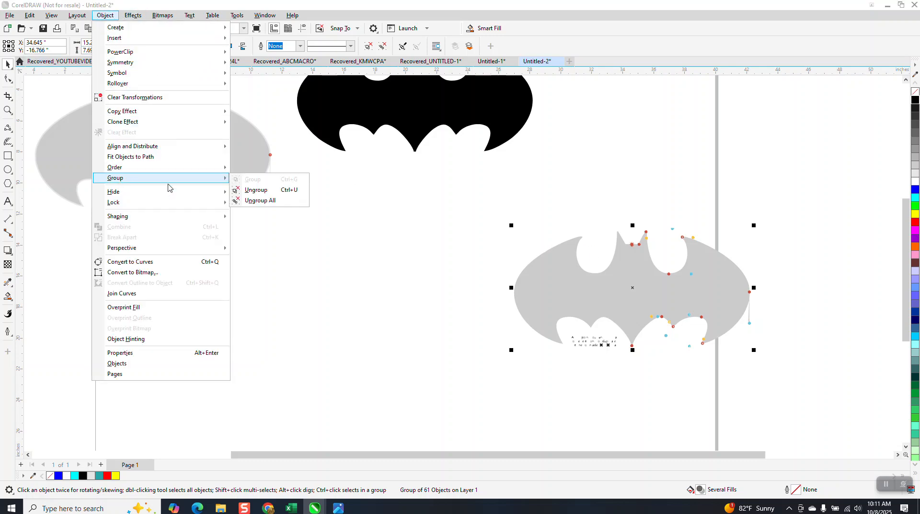
click(252, 200)
click(634, 307)
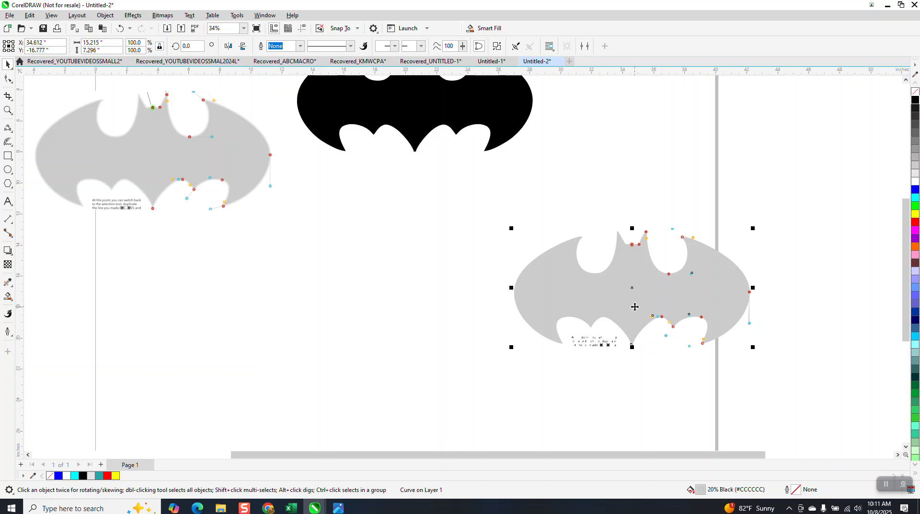
key(p)
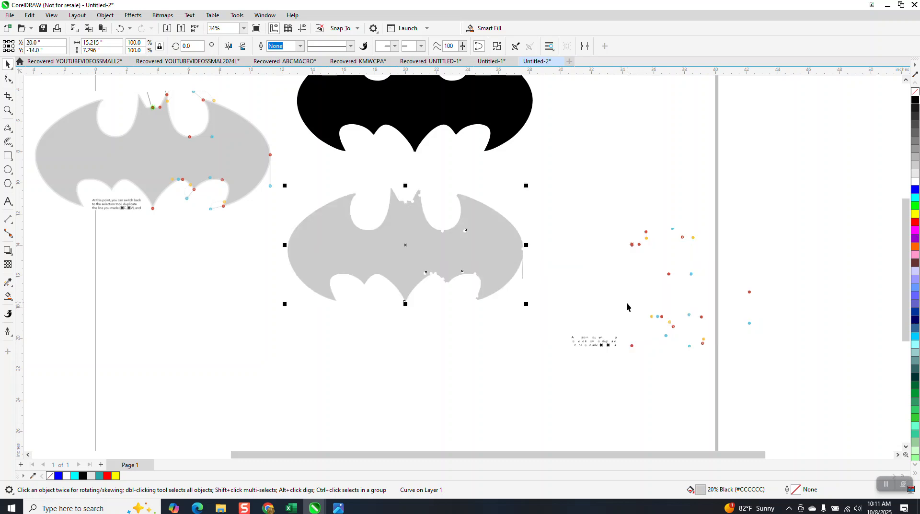
Step: Delete the leftover traced dots and text fragments beside the centered bat
drag(524, 176, 527, 191)
drag(794, 414, 794, 414)
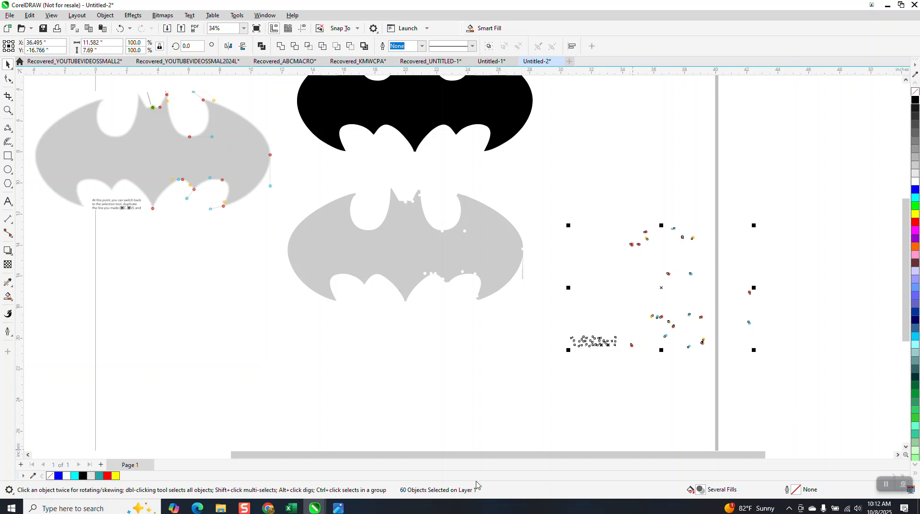
key(Delete)
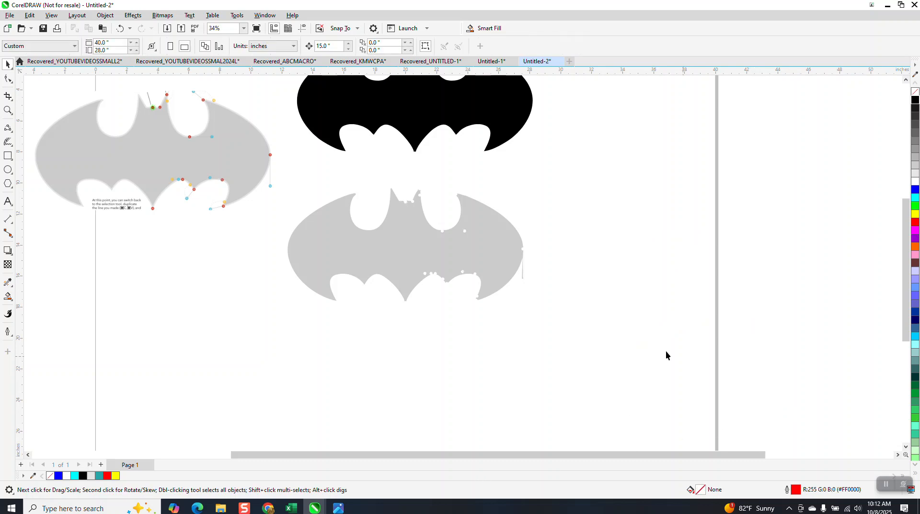
Step: Remove the fill from the traced bat and give it a black hairline outline
click(470, 262)
click(915, 94)
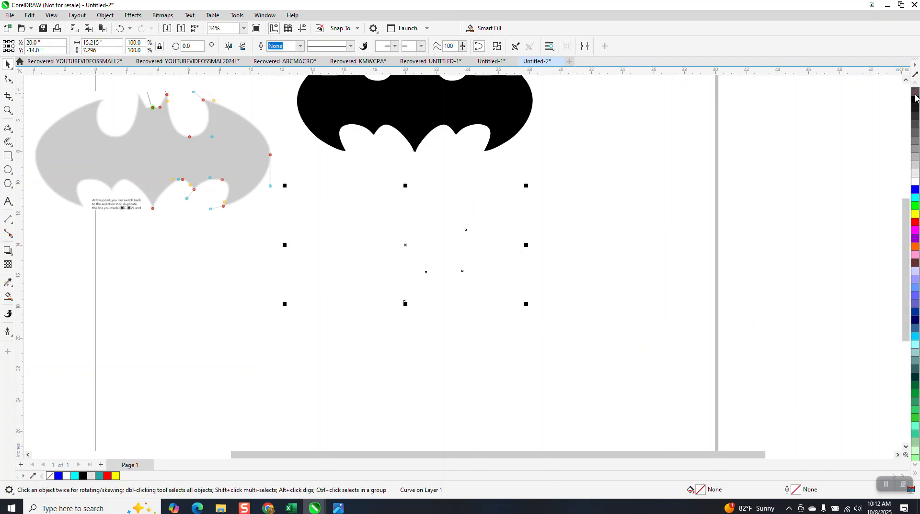
right_click(915, 98)
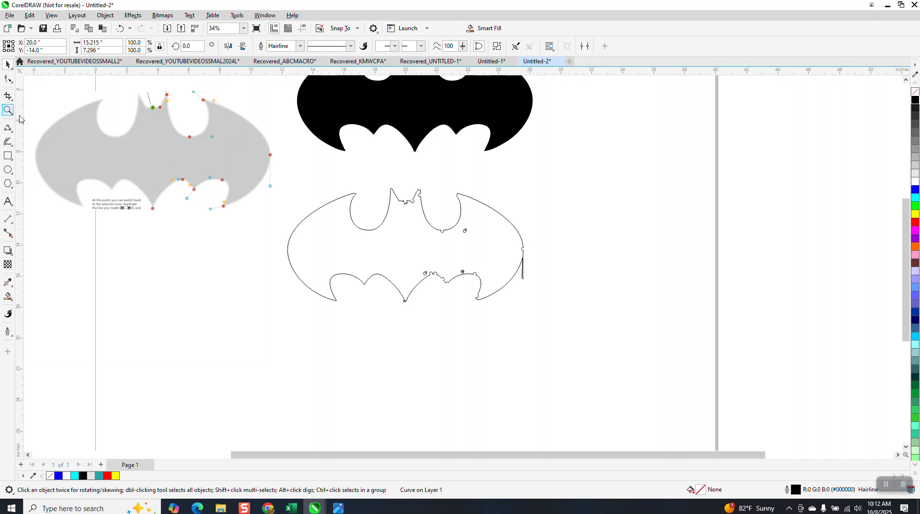
Step: Draw a vertical 2-point line about 8.7 inches long and center it on the page through the bat outline
drag(281, 179, 556, 326)
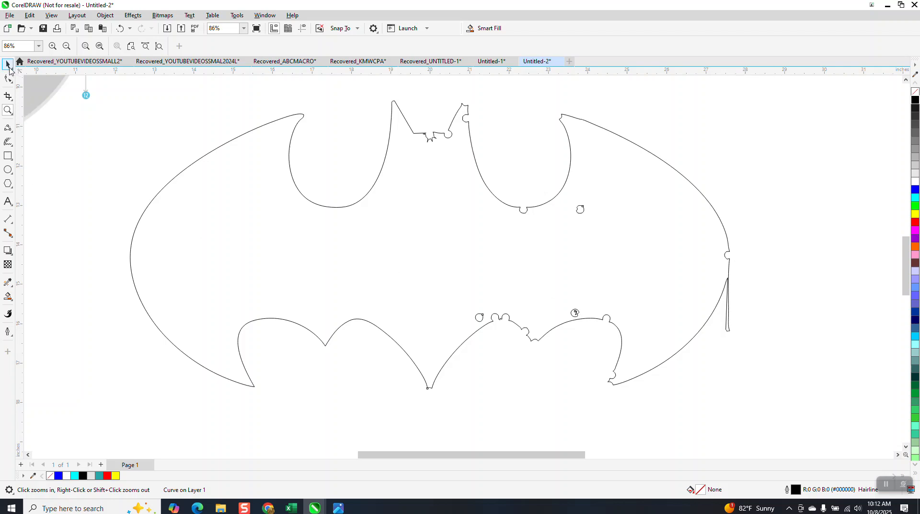
double_click(7, 64)
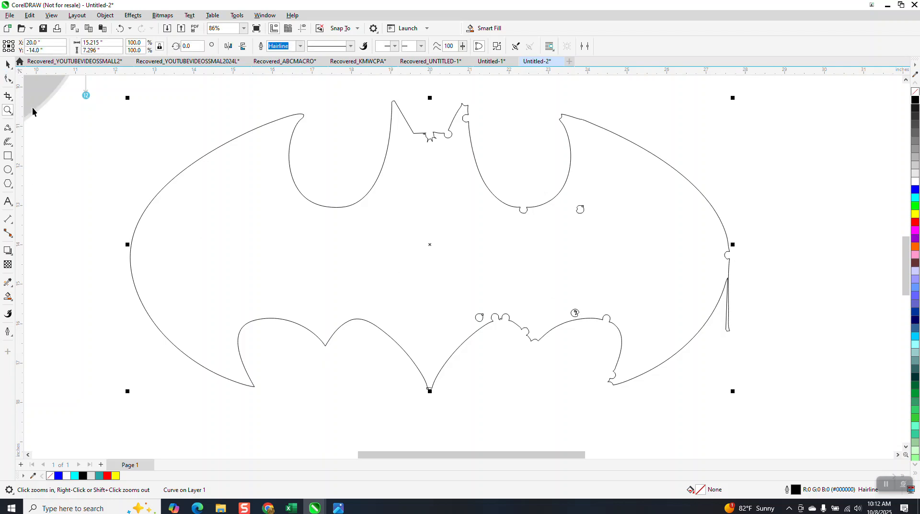
click(8, 128)
click(41, 138)
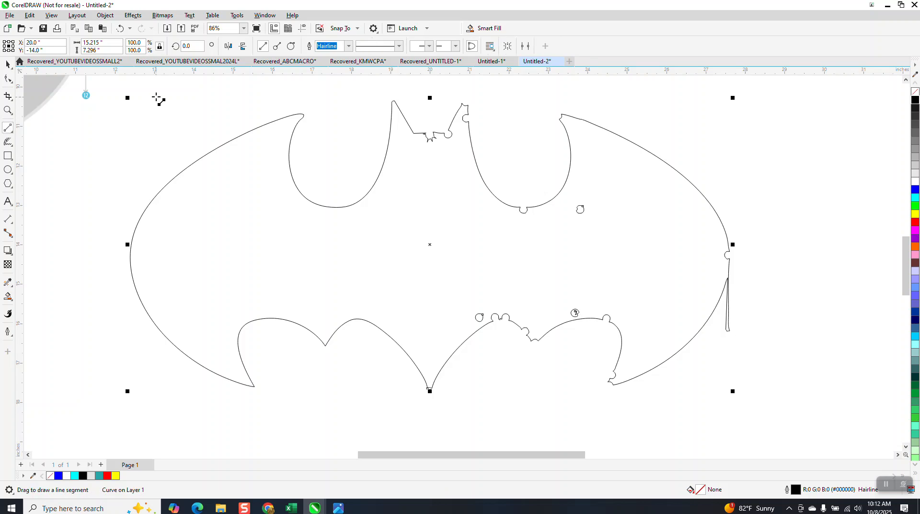
drag(156, 87, 156, 432)
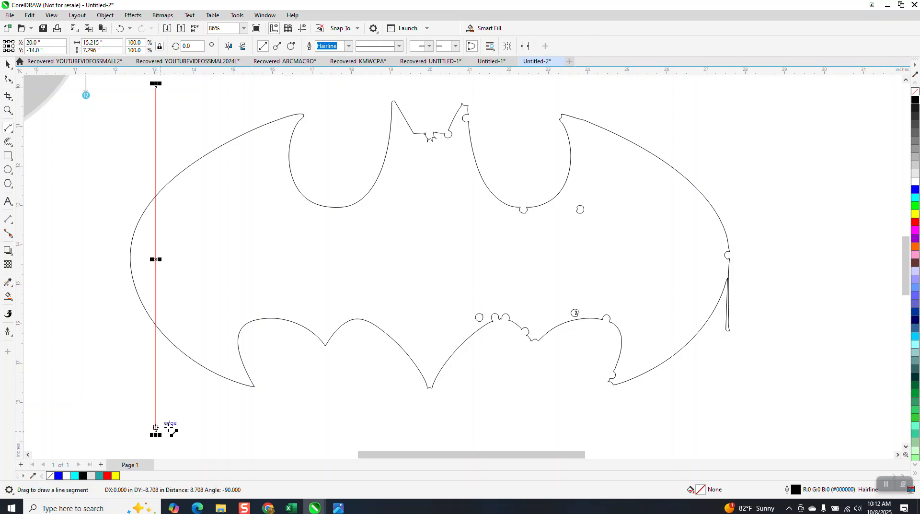
key(p)
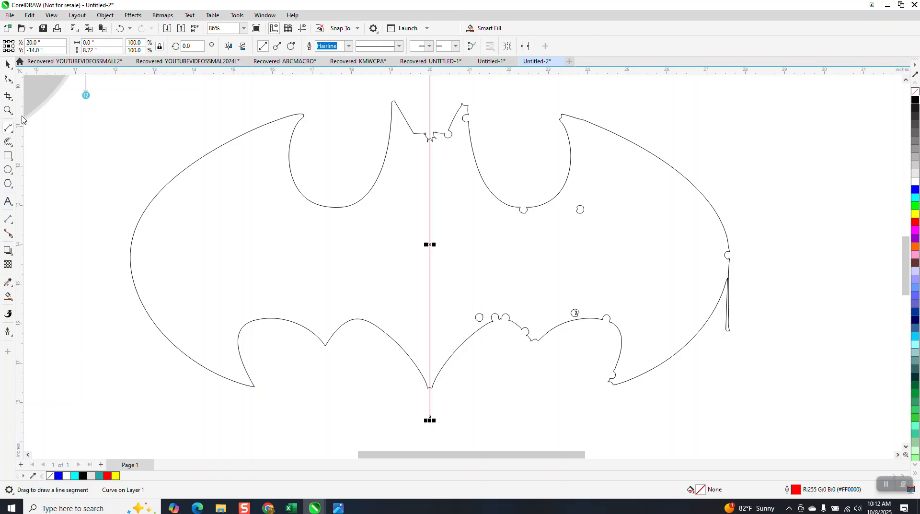
Step: Delete all bat outline segments on the right side of the center line with Virtual Segment Delete
click(7, 96)
click(43, 118)
drag(458, 106, 479, 248)
drag(750, 404, 767, 410)
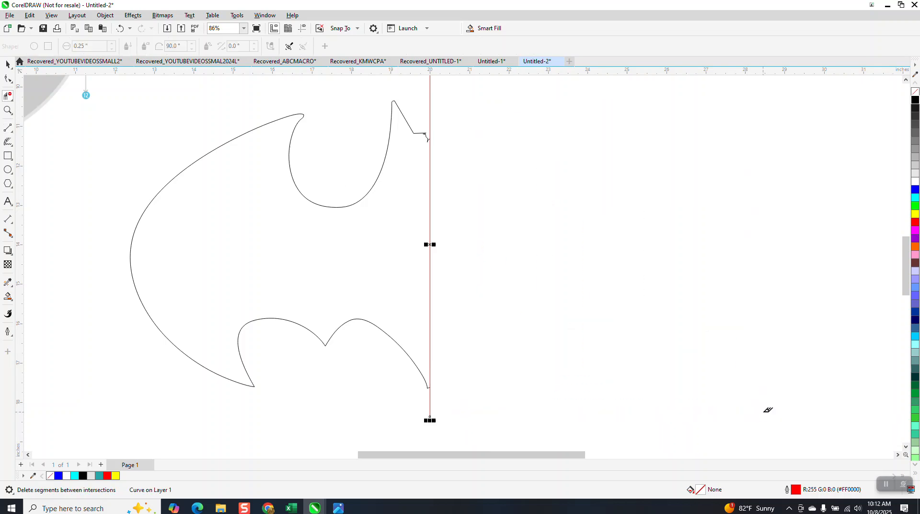
Step: Move the half bat's lower end node down along the center line and delete the stray corner node beside it
click(12, 113)
drag(456, 406, 455, 405)
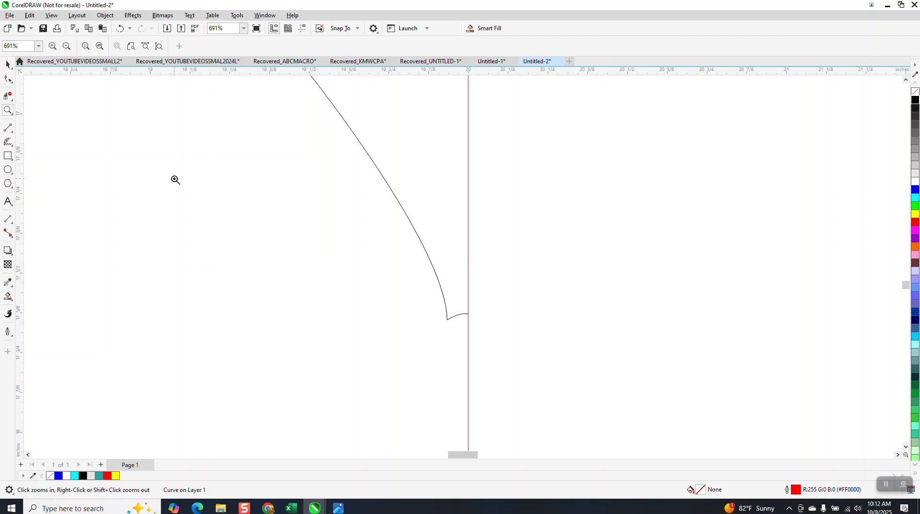
click(8, 78)
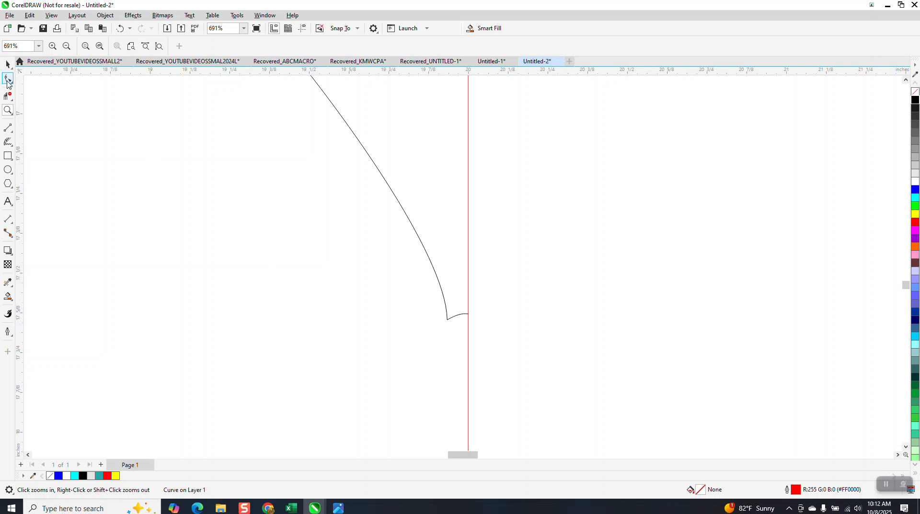
click(455, 315)
drag(467, 315, 461, 335)
drag(457, 310, 441, 326)
key(Delete)
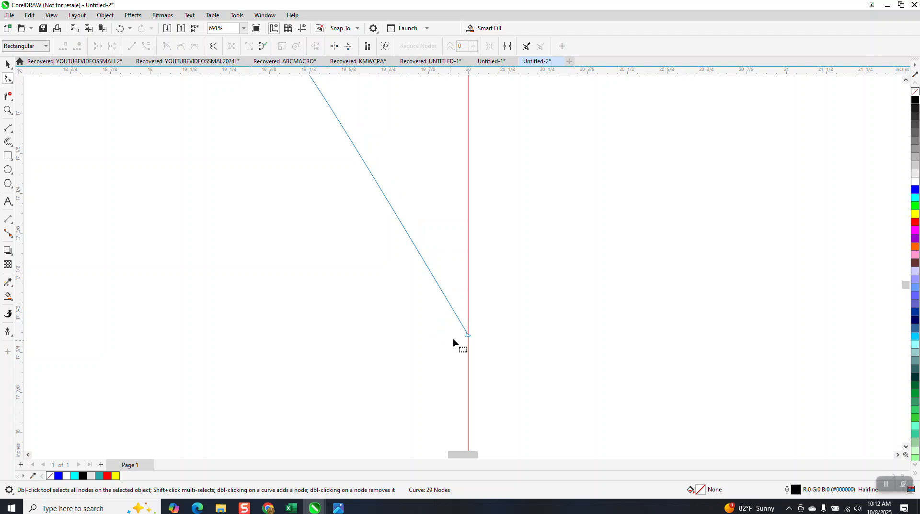
scroll(431, 340, down, 4)
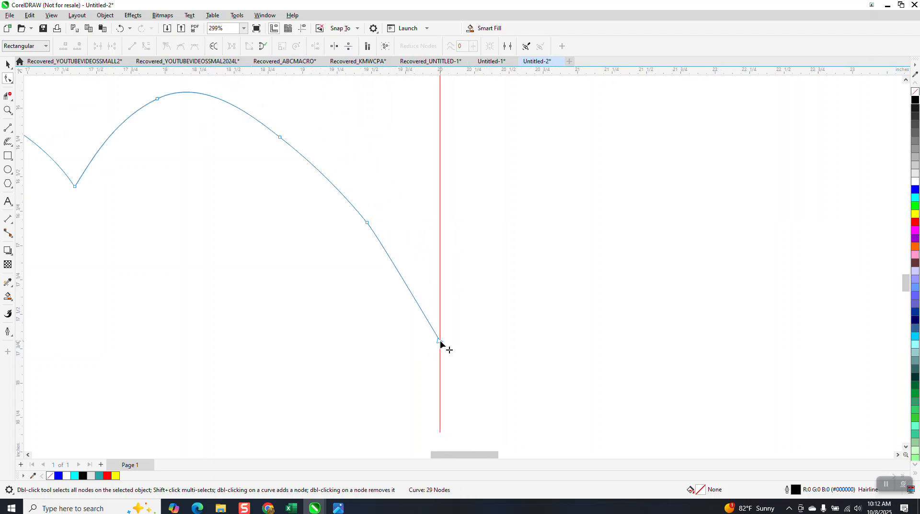
click(435, 337)
drag(438, 343, 430, 348)
scroll(429, 349, down, 3)
scroll(404, 323, down, 1)
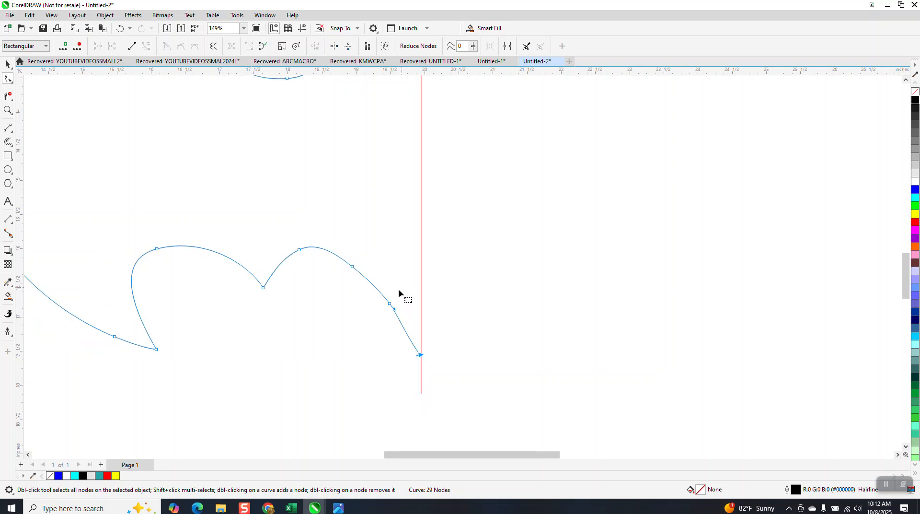
scroll(391, 299, down, 2)
Step: Delete the half bat's ear-tip node and the cluster of jagged nodes between the ear base and the center line
click(8, 110)
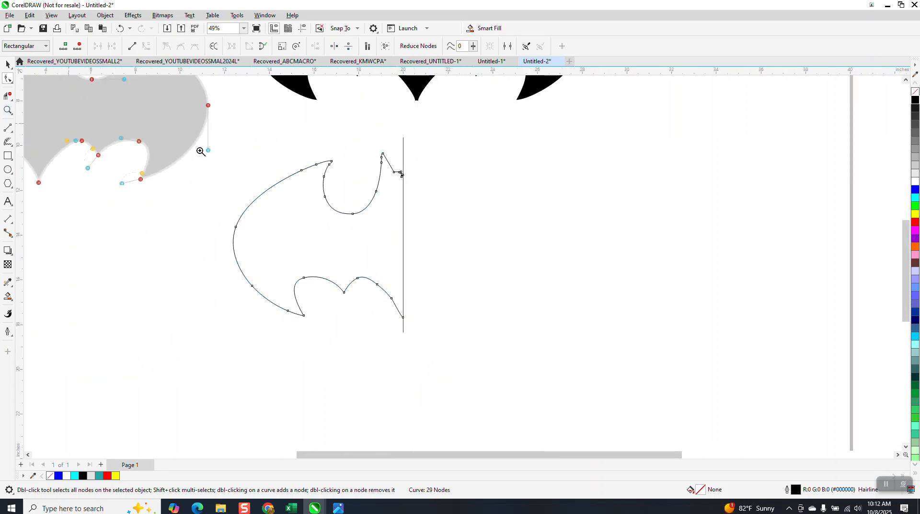
drag(386, 139, 312, 196)
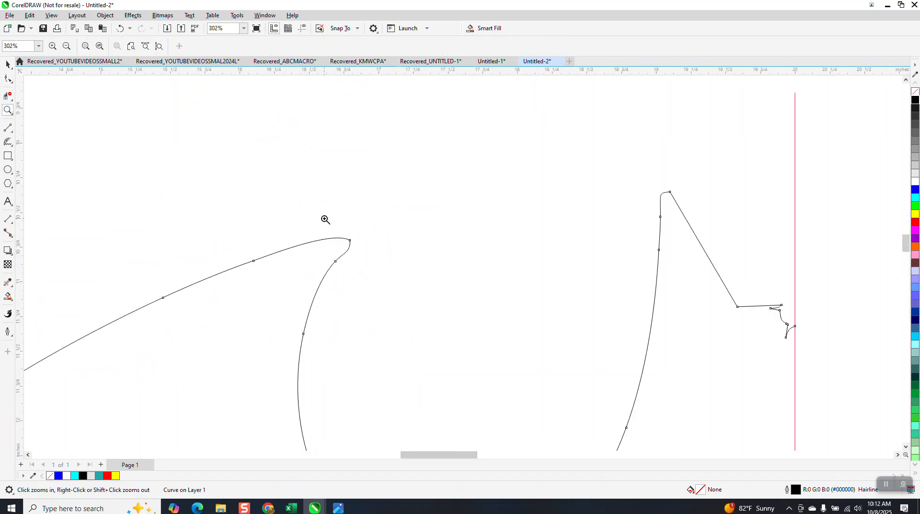
right_click(324, 218)
drag(459, 181, 637, 344)
click(6, 78)
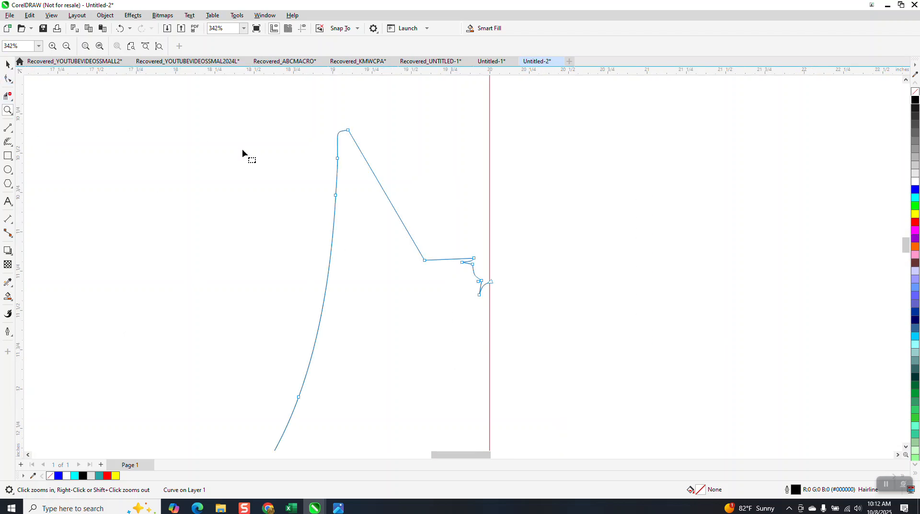
click(348, 130)
key(Delete)
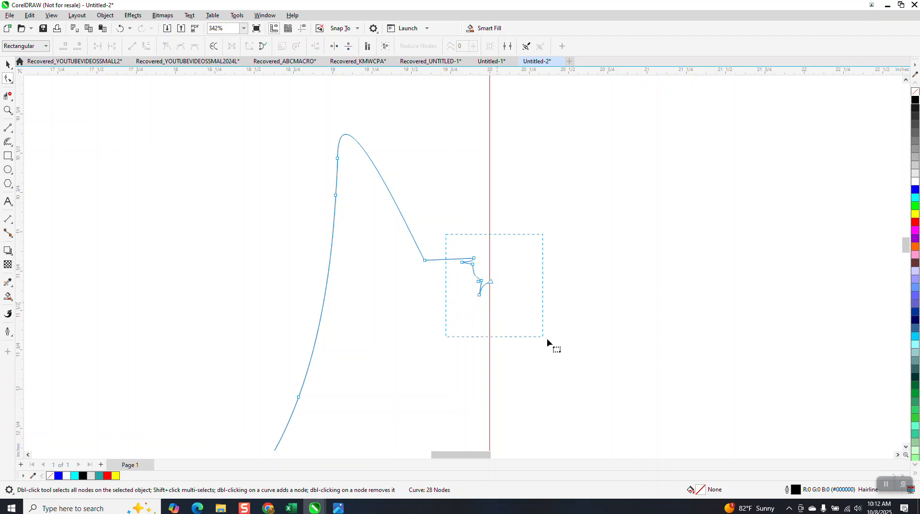
drag(547, 338, 547, 338)
key(Delete)
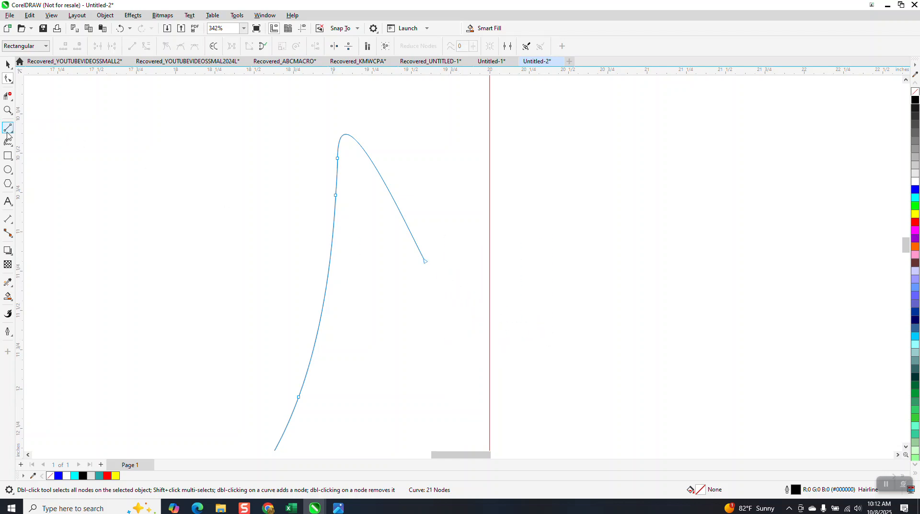
Step: Draw a slightly arched 3-point curve about 0.415 inches wide from the ear's base to the center line
click(12, 134)
click(60, 191)
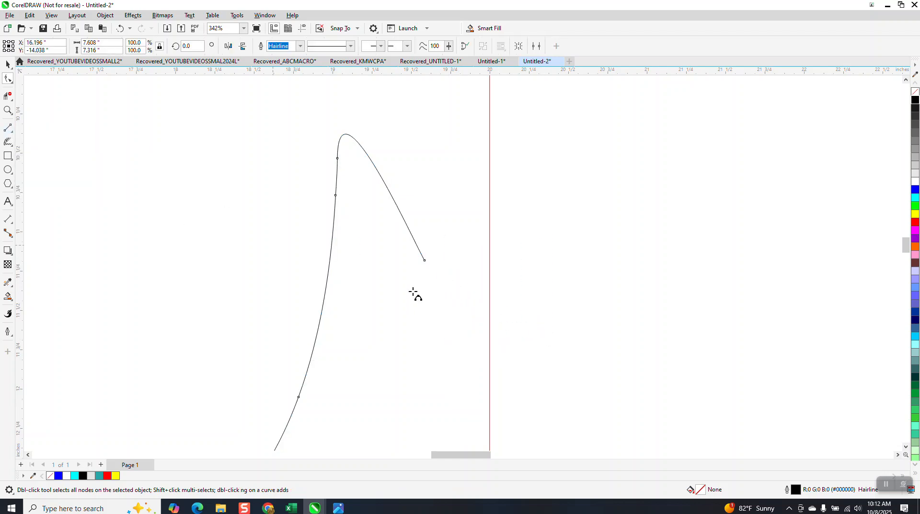
drag(424, 262, 490, 261)
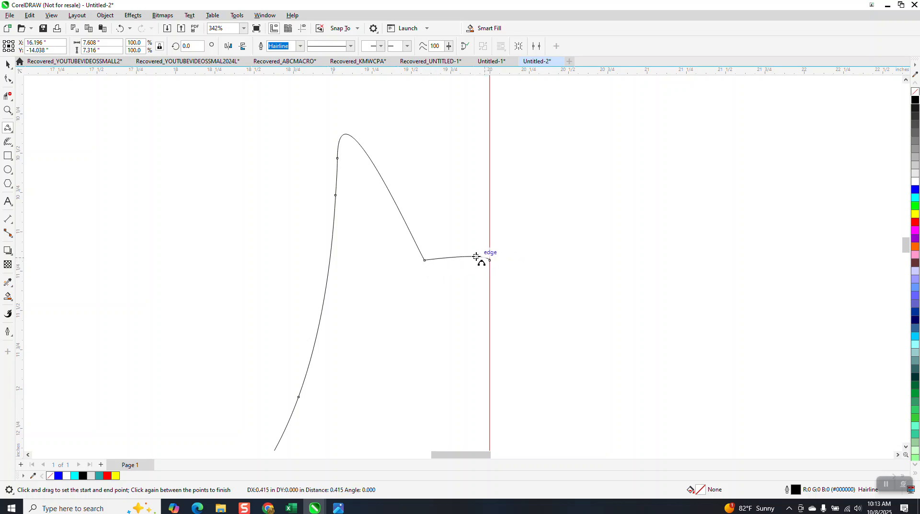
click(483, 257)
scroll(448, 195, down, 3)
scroll(424, 183, down, 2)
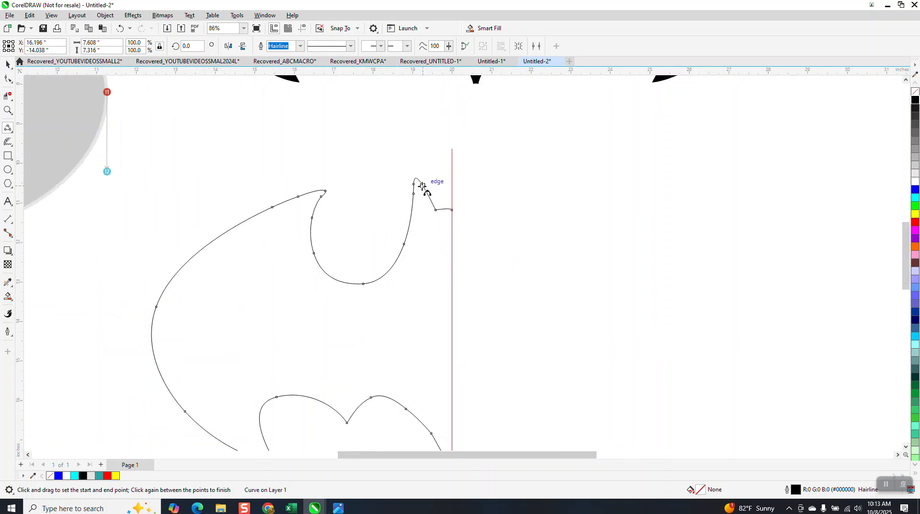
Step: Smooth the half bat's outline with the Smooth tool, from the upper wing notch around to the lower wing tip
click(11, 83)
click(44, 93)
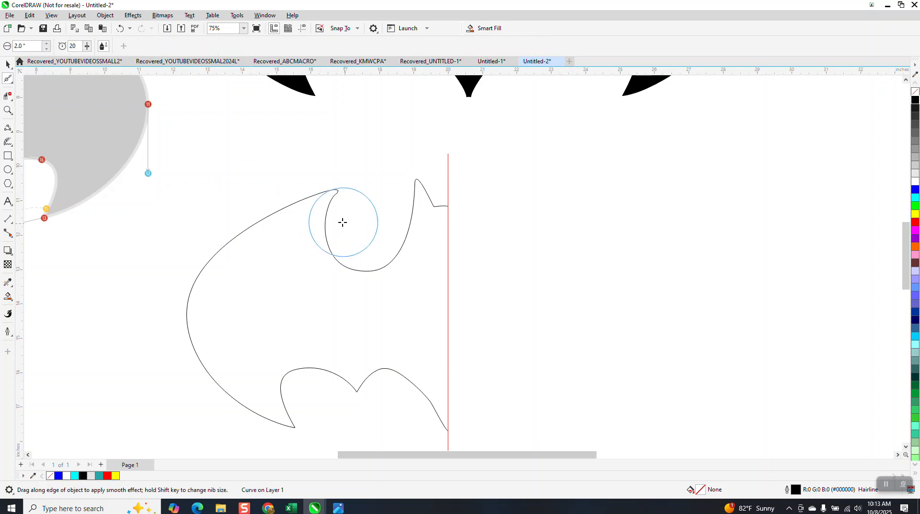
mouse_move(342, 222)
mouse_down()
mouse_move(324, 199)
mouse_move(389, 259)
mouse_move(398, 241)
mouse_move(339, 232)
mouse_move(214, 267)
mouse_move(262, 392)
mouse_move(425, 400)
mouse_move(470, 438)
mouse_move(416, 399)
mouse_move(296, 404)
mouse_up()
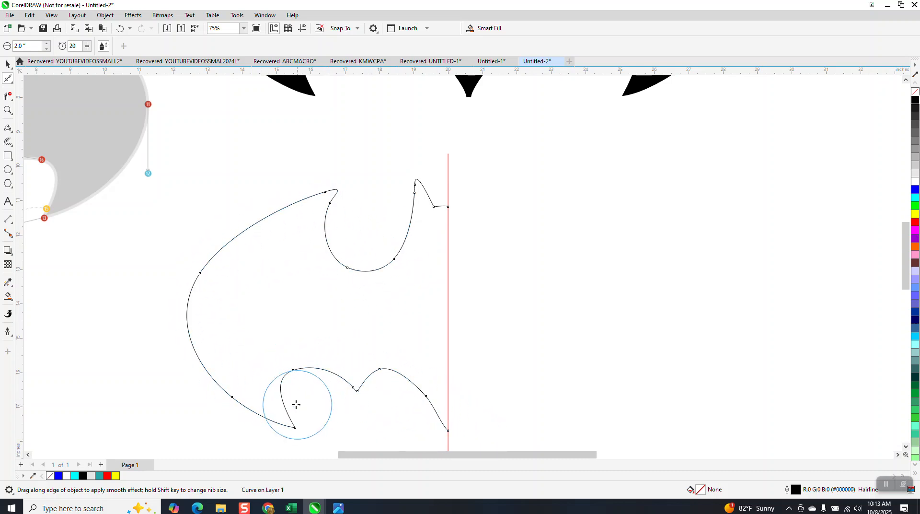
Step: Mirror a copy of the half bat horizontally to complete the shape, and delete the red center line
click(7, 65)
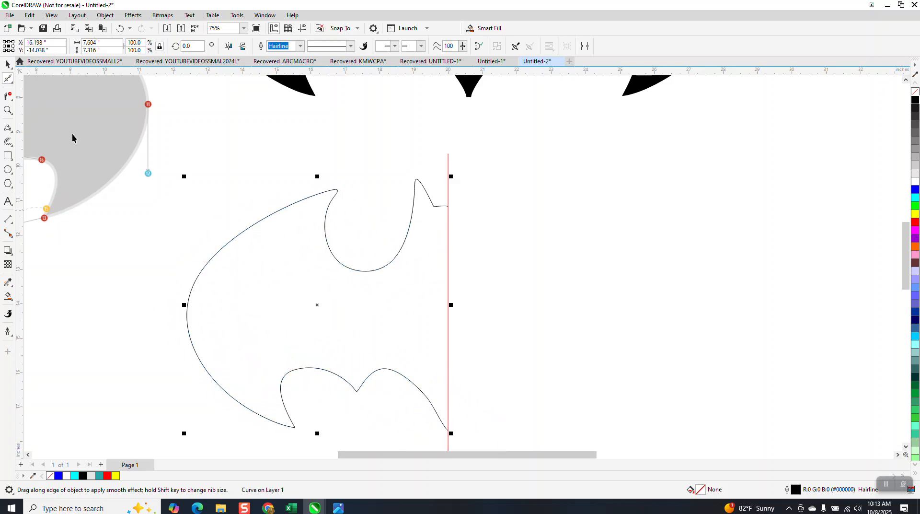
key(space)
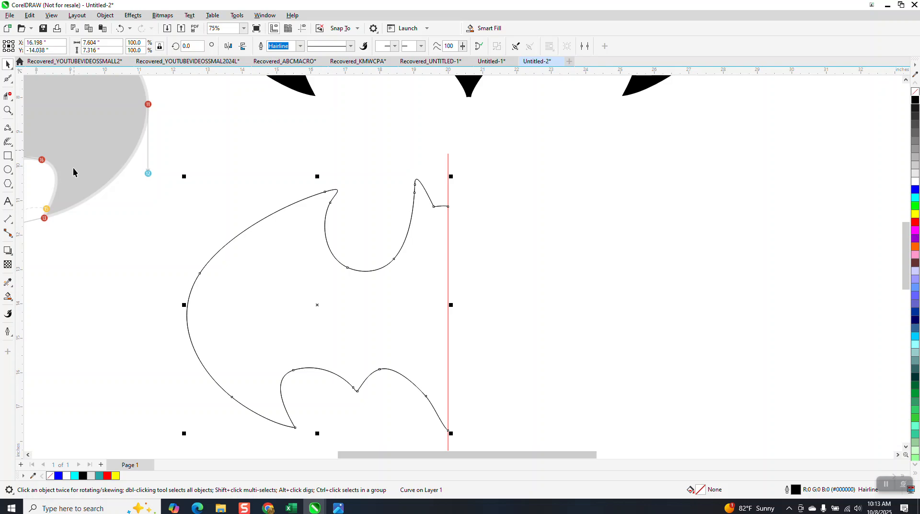
drag(181, 304, 465, 318)
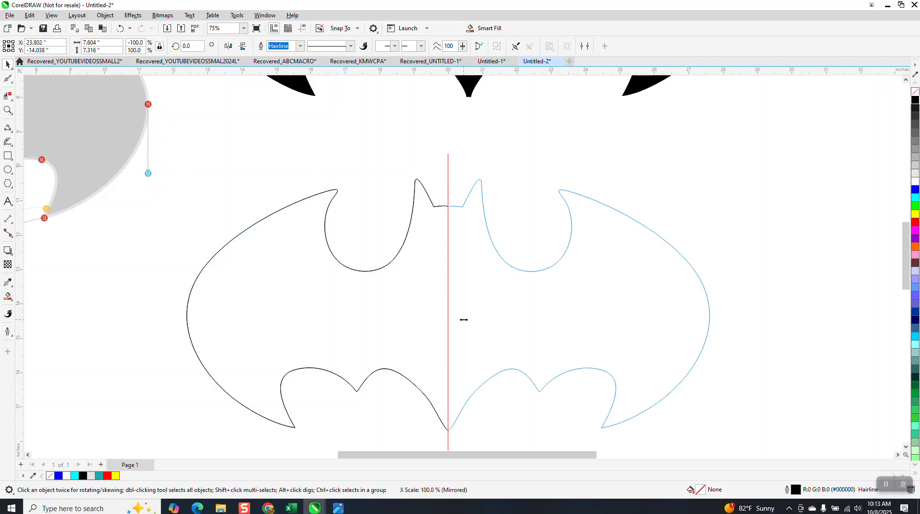
click(448, 175)
key(Delete)
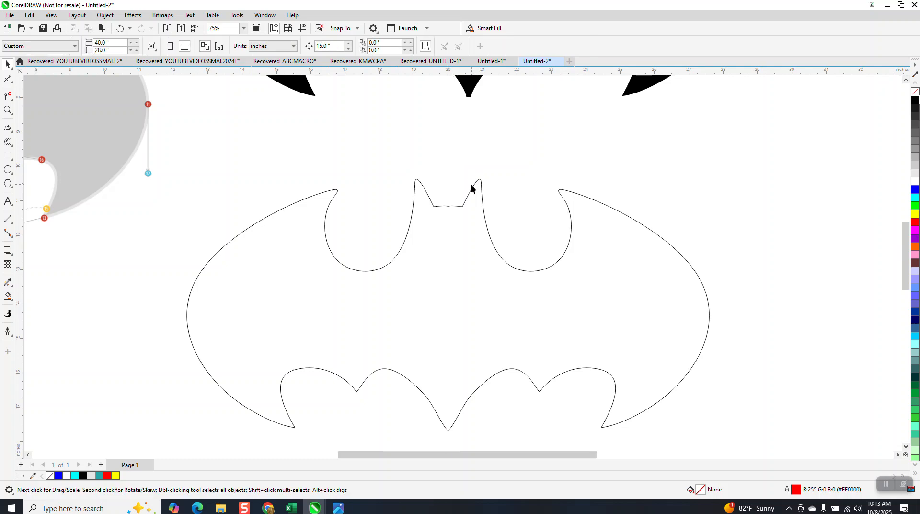
Step: Fill the area enclosed by both bat halves with black using Smart Fill, and move the filled bat off the outlines
click(7, 295)
click(422, 290)
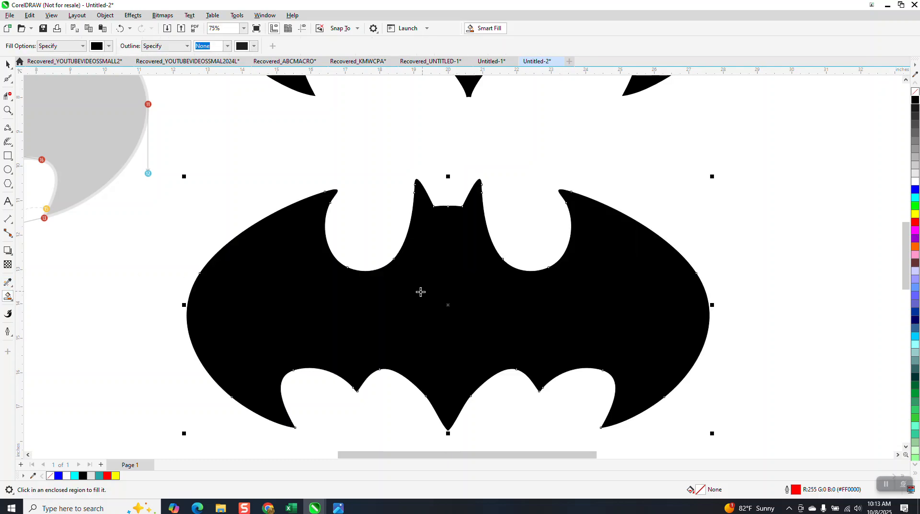
scroll(355, 297, down, 4)
click(5, 62)
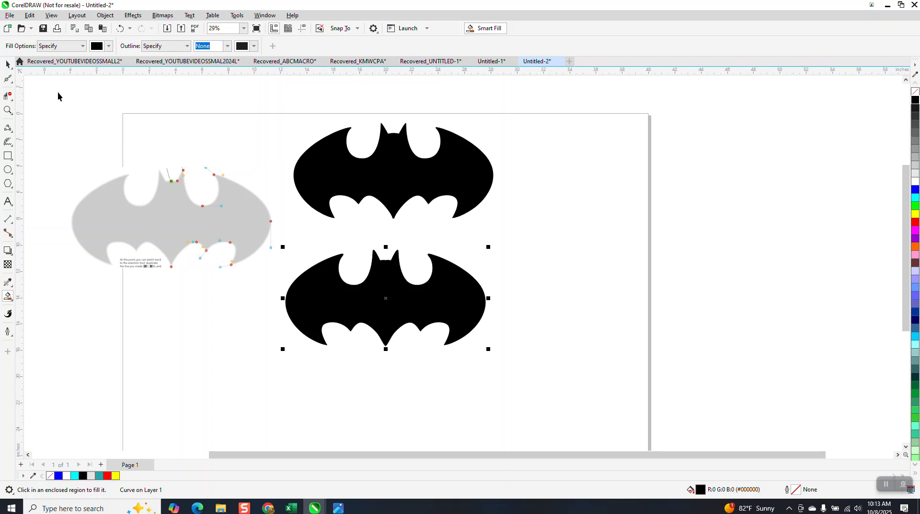
drag(371, 294, 604, 314)
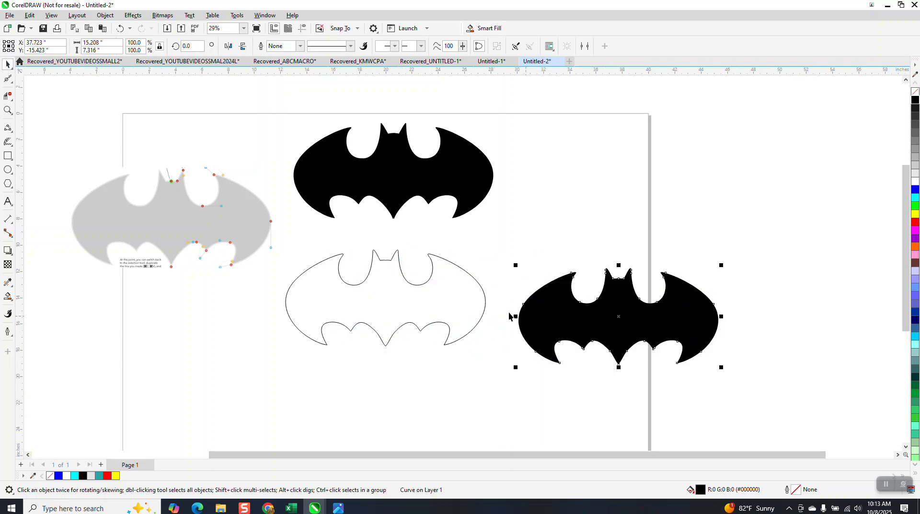
Step: Delete the leftover hairline bat halves and center the filled bat on the page
click(452, 300)
key(Delete)
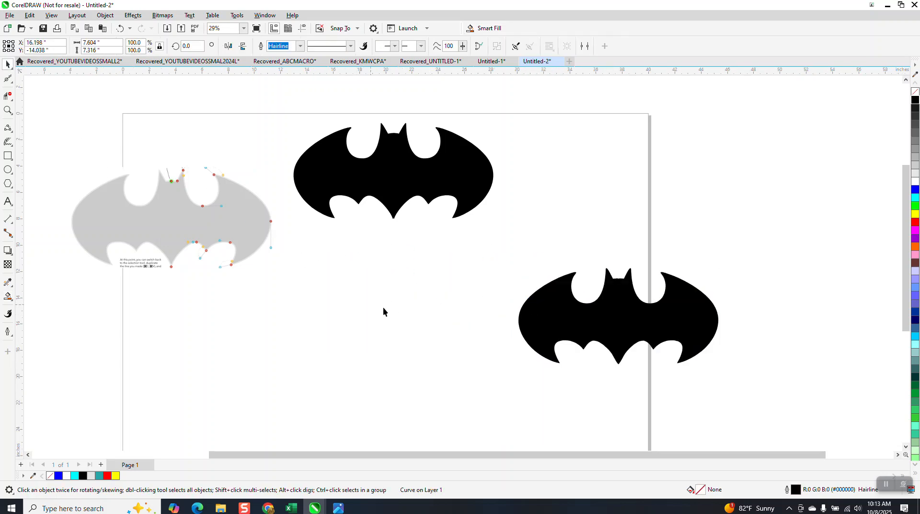
click(561, 315)
key(p)
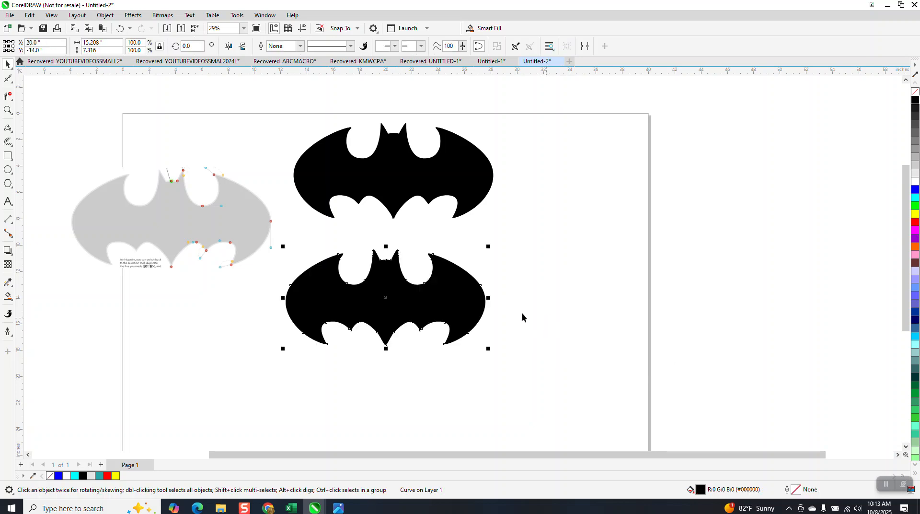
Step: Delete the node forming the dip in the middle of the head's top edge between the ears
click(8, 110)
drag(359, 240, 430, 288)
drag(298, 187, 400, 239)
click(11, 82)
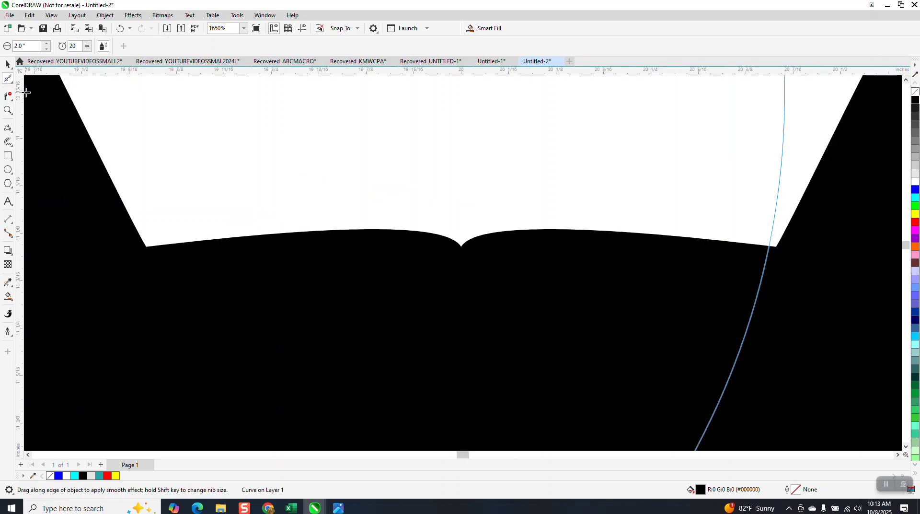
click(12, 85)
click(28, 76)
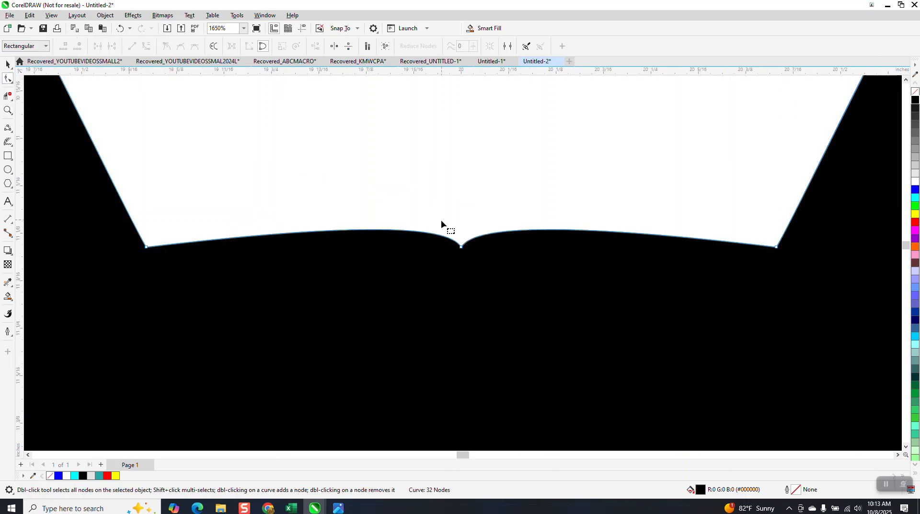
key(Delete)
scroll(486, 266, down, 2)
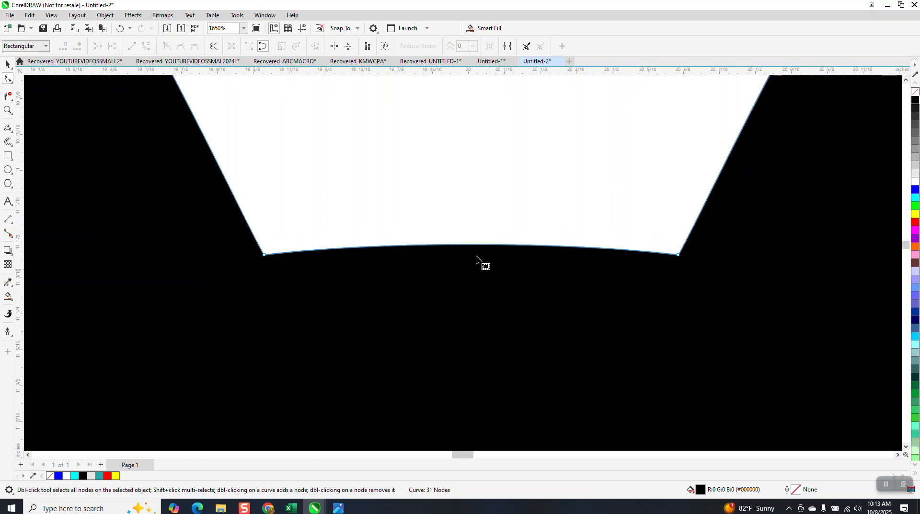
Step: Raise the curve handles at both ear bases to arch the top edge of the head more strongly
click(653, 256)
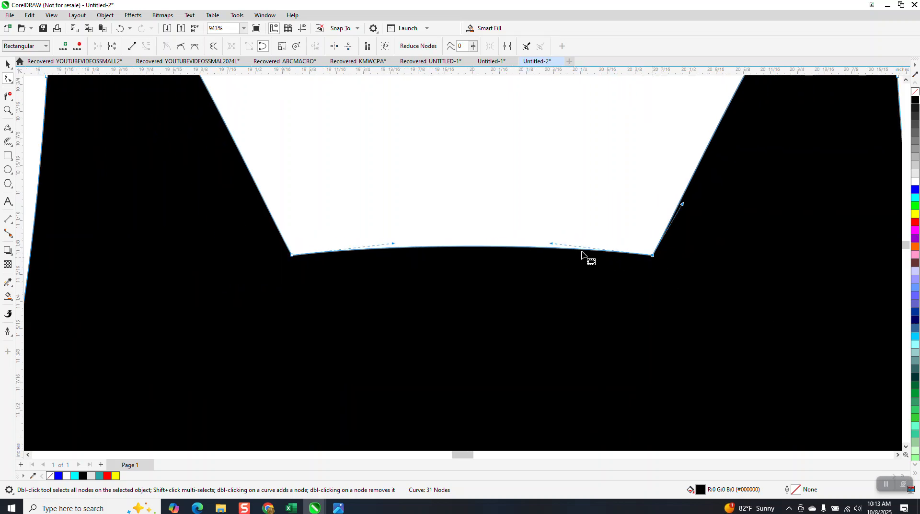
drag(551, 242, 389, 220)
scroll(387, 199, down, 7)
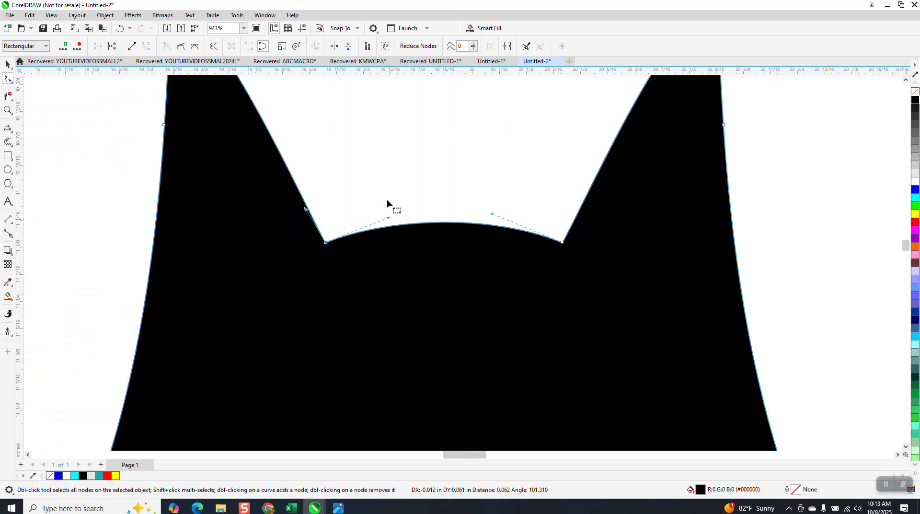
scroll(386, 199, down, 2)
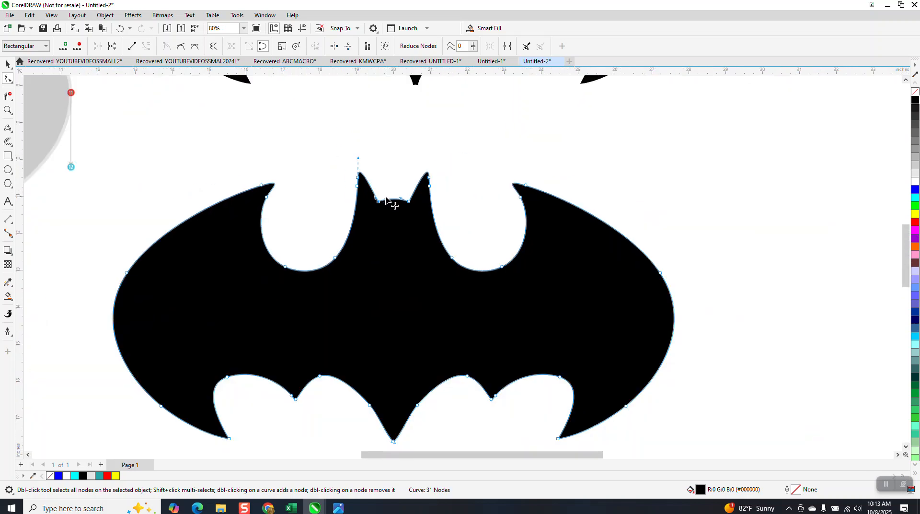
Step: Delete the extra node on each side of the bat's tail point to smooth its curves
drag(367, 416, 354, 416)
key(Delete)
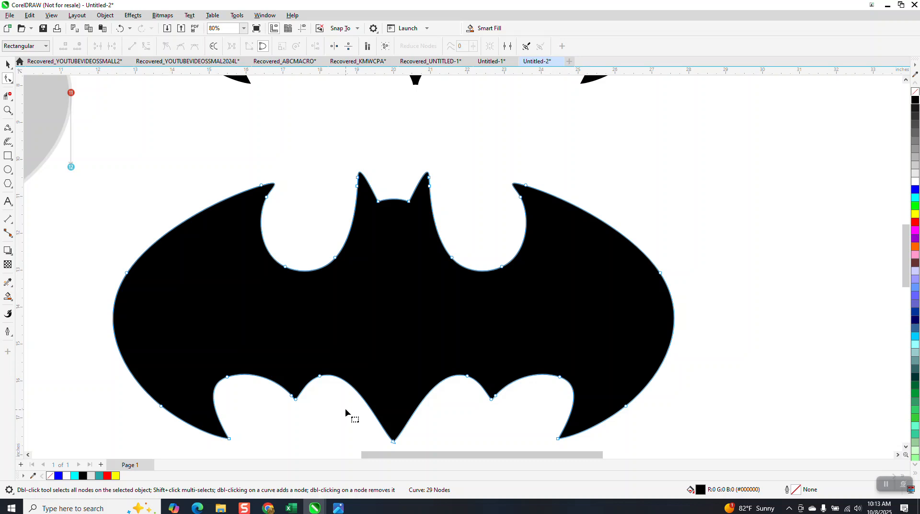
scroll(344, 407, down, 1)
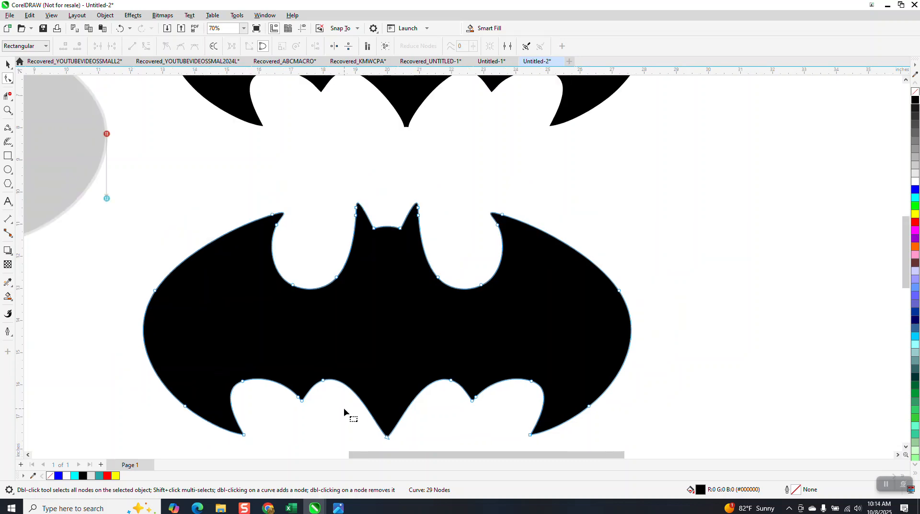
Step: Remove the finished bat's black fill and give it a red hairline outline
click(8, 64)
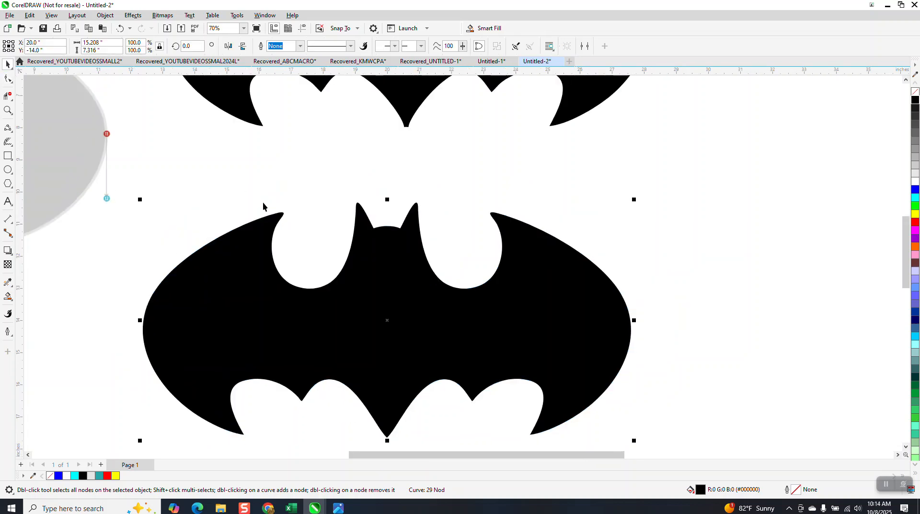
click(915, 94)
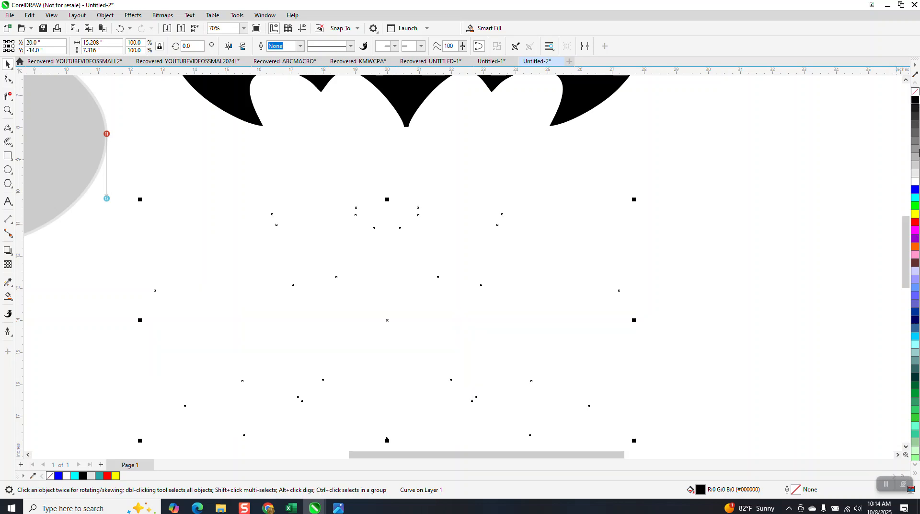
right_click(916, 223)
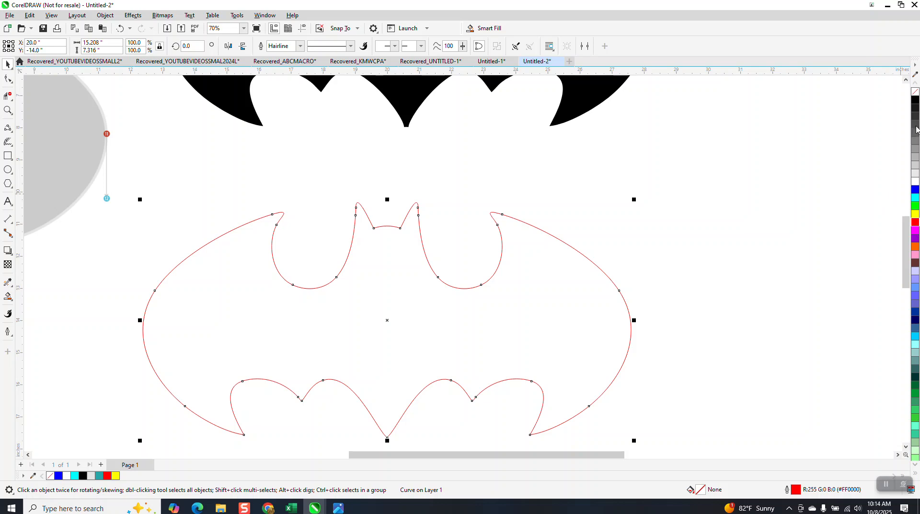
Step: Fill the finished bat with black and remove its red hairline outline
click(915, 102)
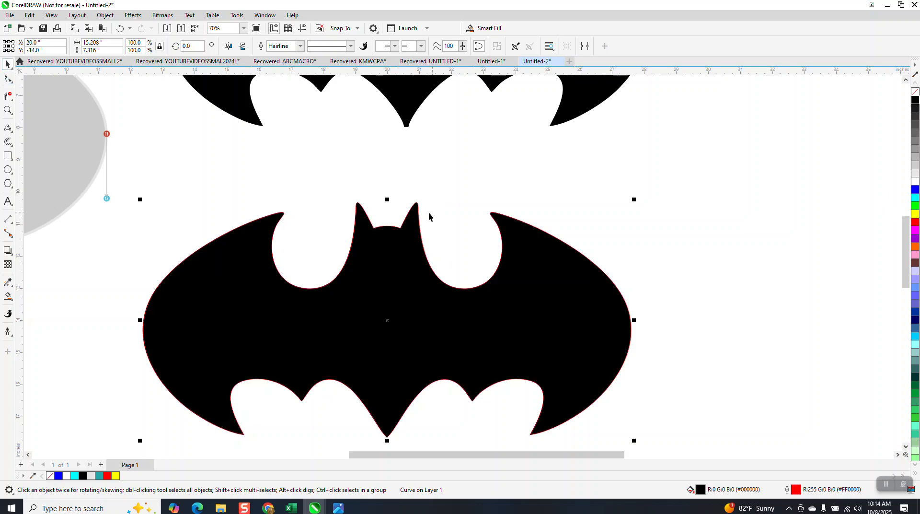
drag(597, 312, 675, 290)
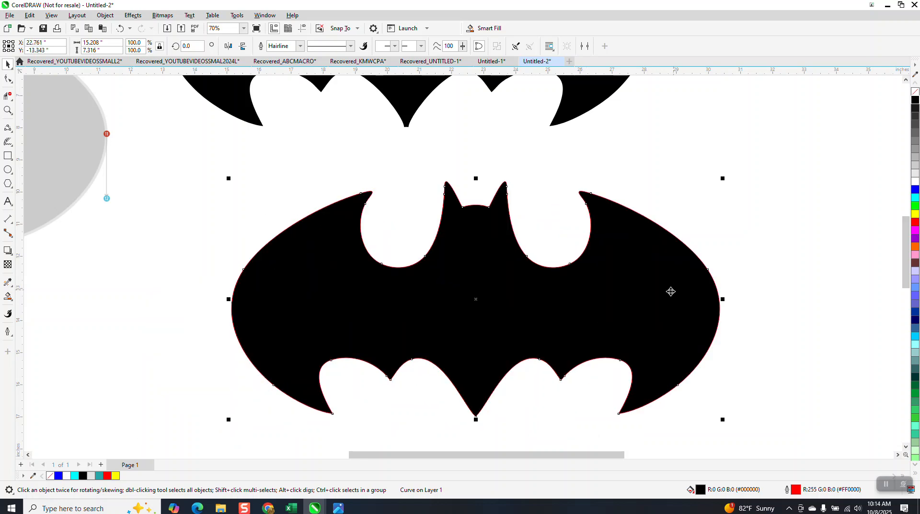
right_click(915, 92)
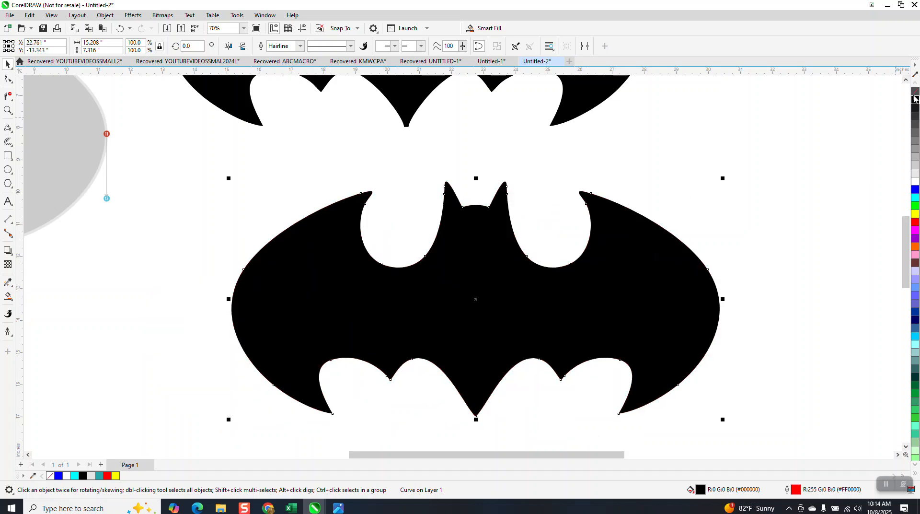
Step: Move the finished bat just beneath the upper black bat, centred at about X 20.76", Y -12.57", and inspect its shape up close
drag(674, 269, 604, 249)
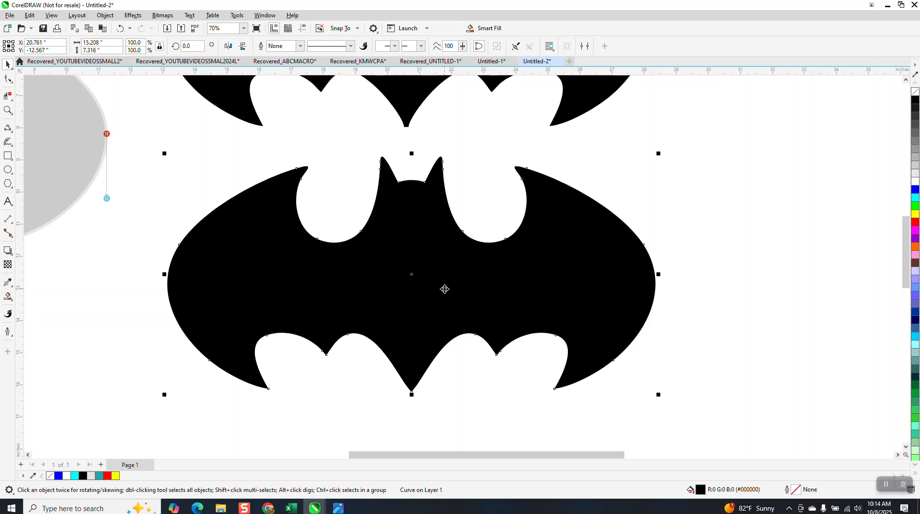
scroll(444, 288, down, 1)
scroll(444, 289, down, 2)
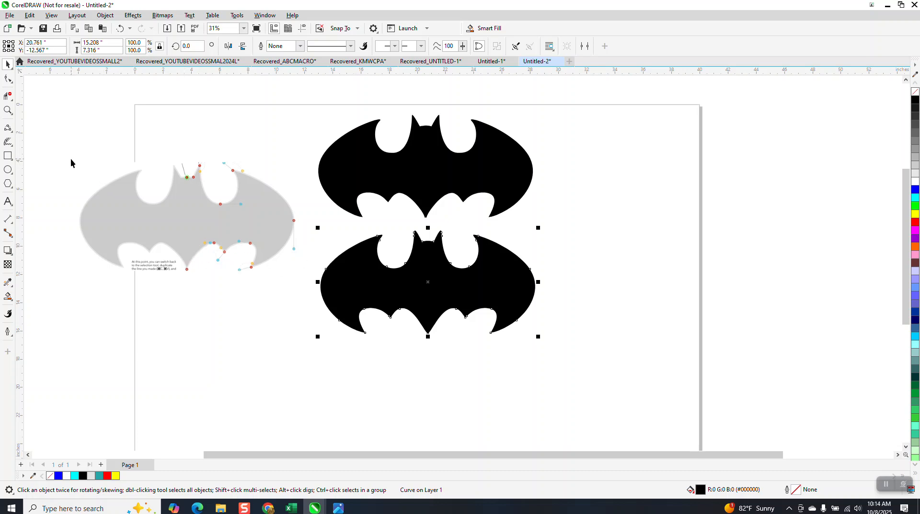
click(7, 110)
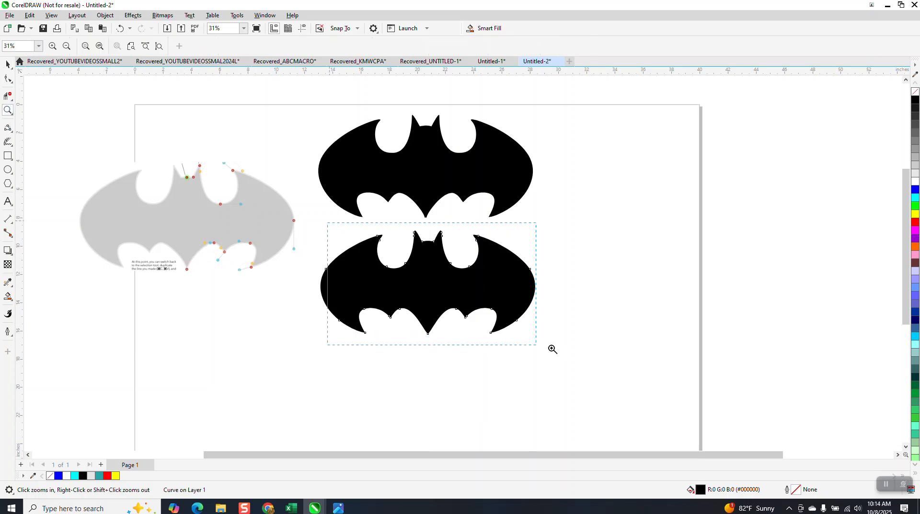
key(shift+F2)
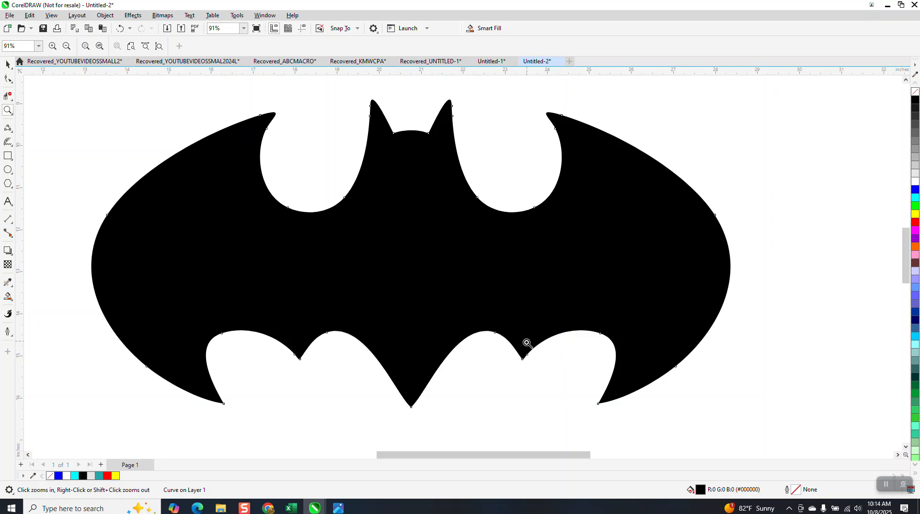